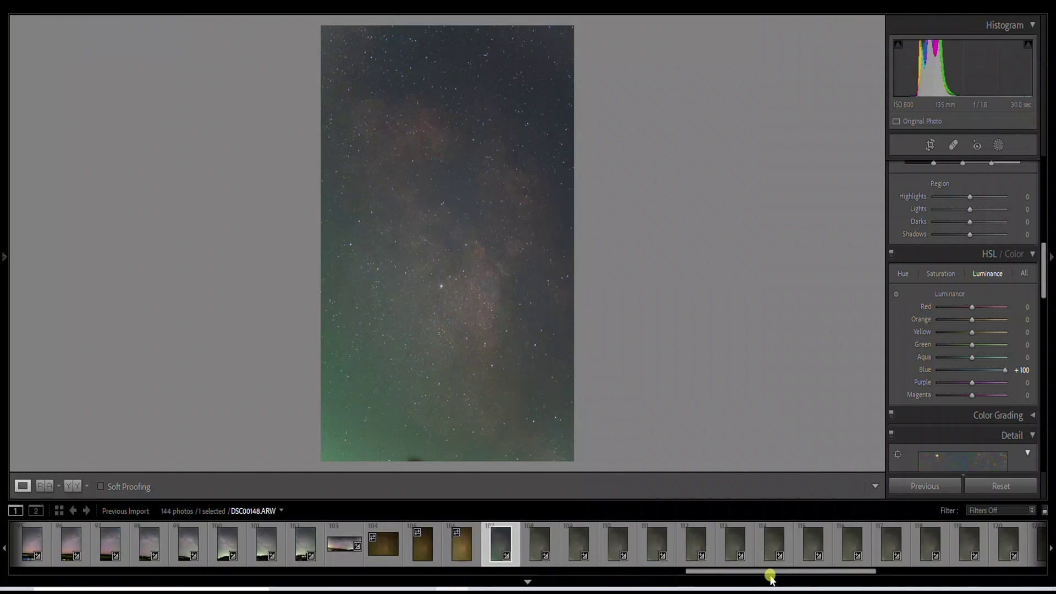
Step: Open the star-field photo DSC00104.ARW
drag(772, 575, 475, 586)
mouse_move(480, 582)
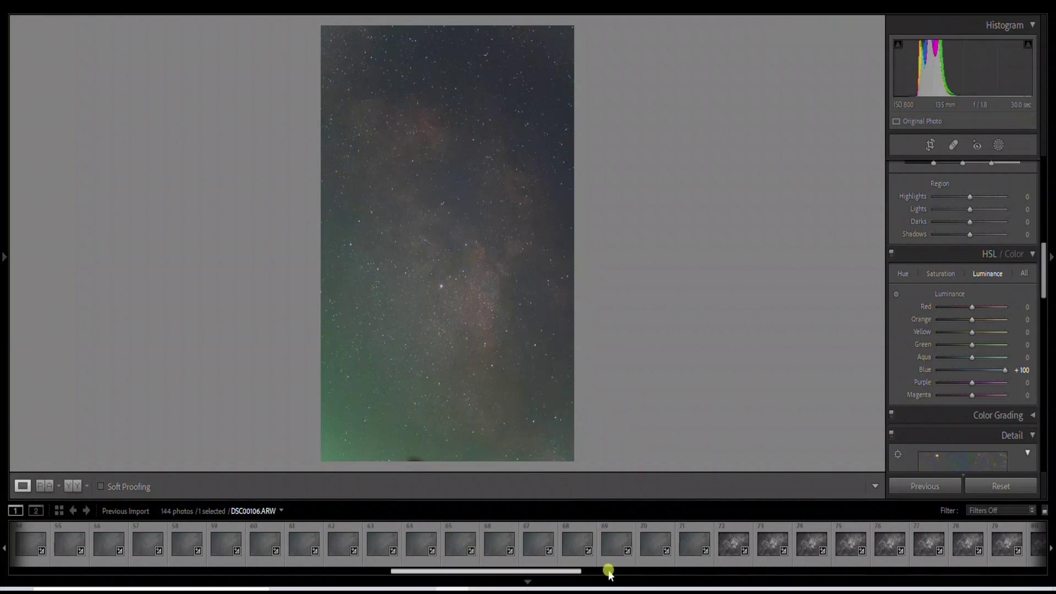
click(534, 548)
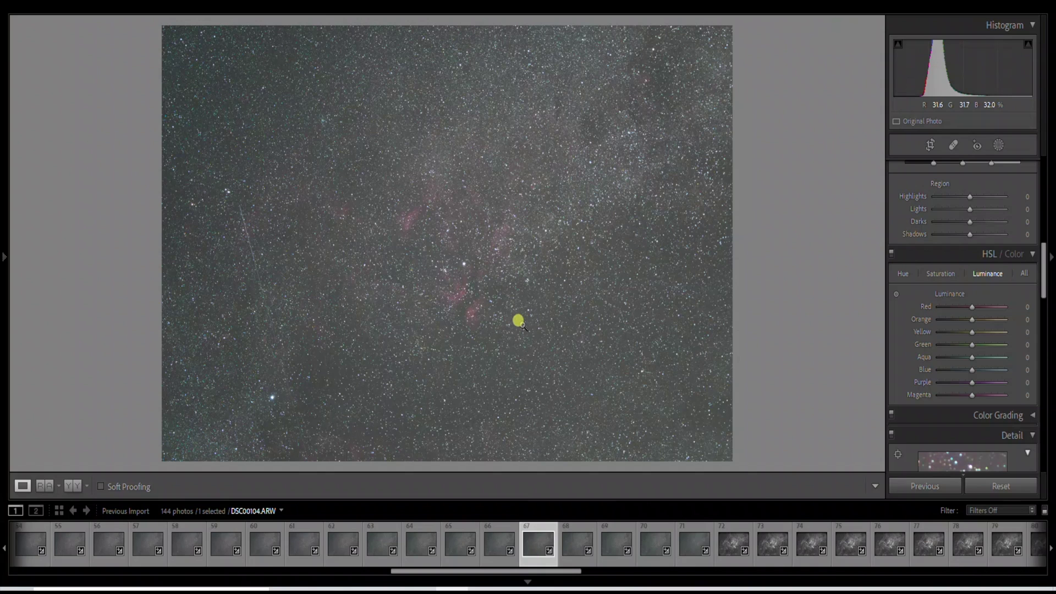
Step: Examine the red nebulae and surrounding stars in the centre of the photo at close magnification
drag(476, 343, 472, 247)
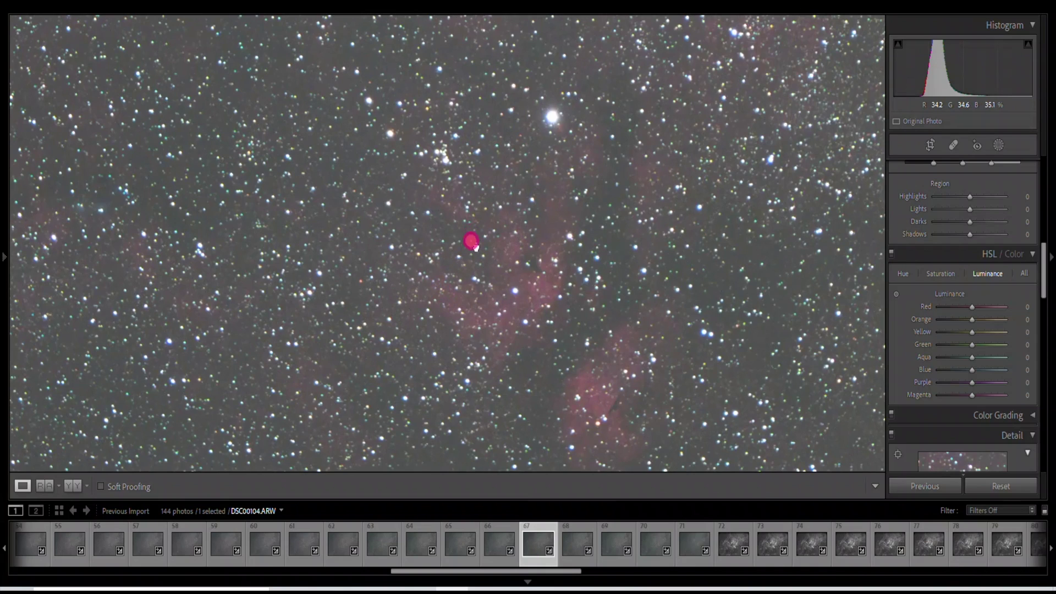
mouse_move(471, 300)
mouse_down()
mouse_move(446, 292)
mouse_move(477, 292)
mouse_up()
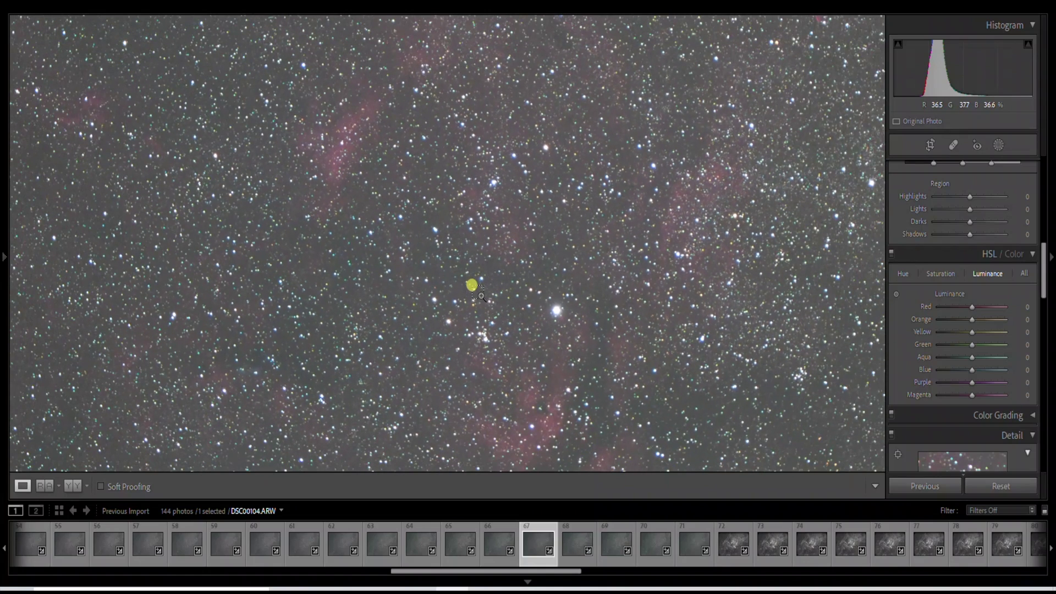
click(481, 296)
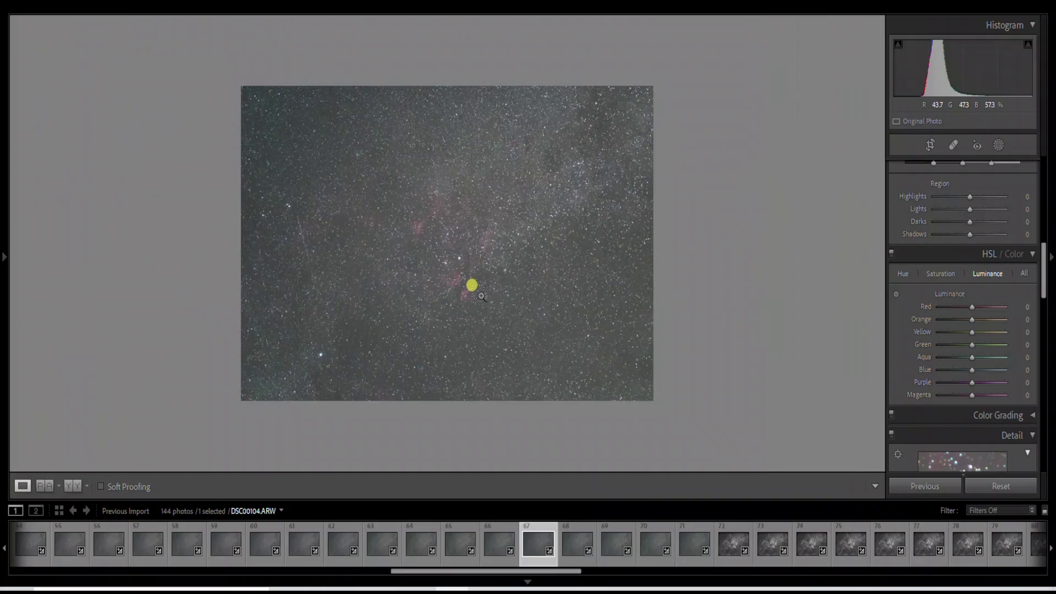
click(481, 296)
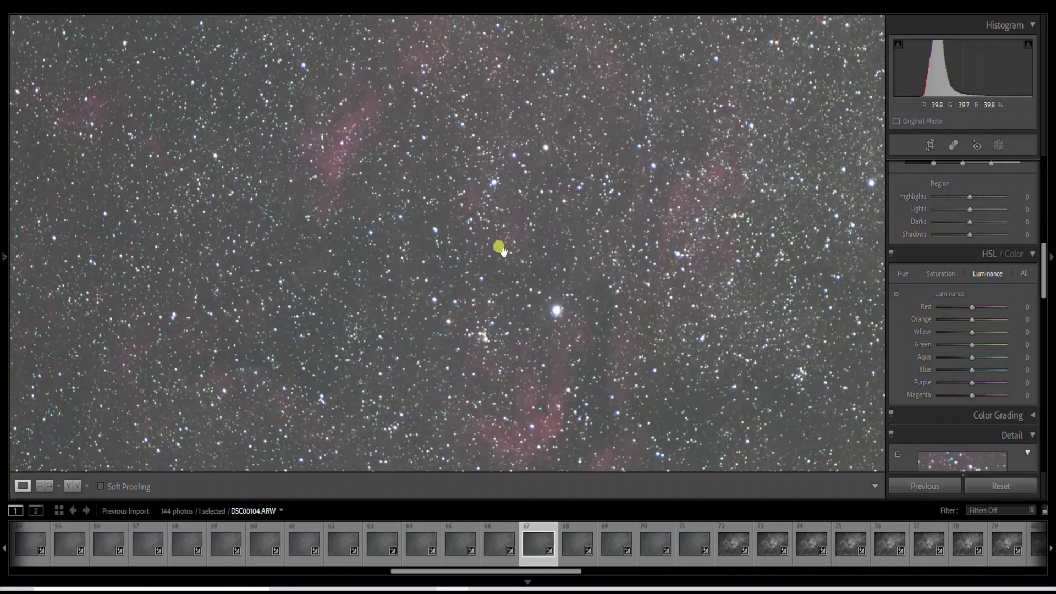
drag(504, 252, 399, 368)
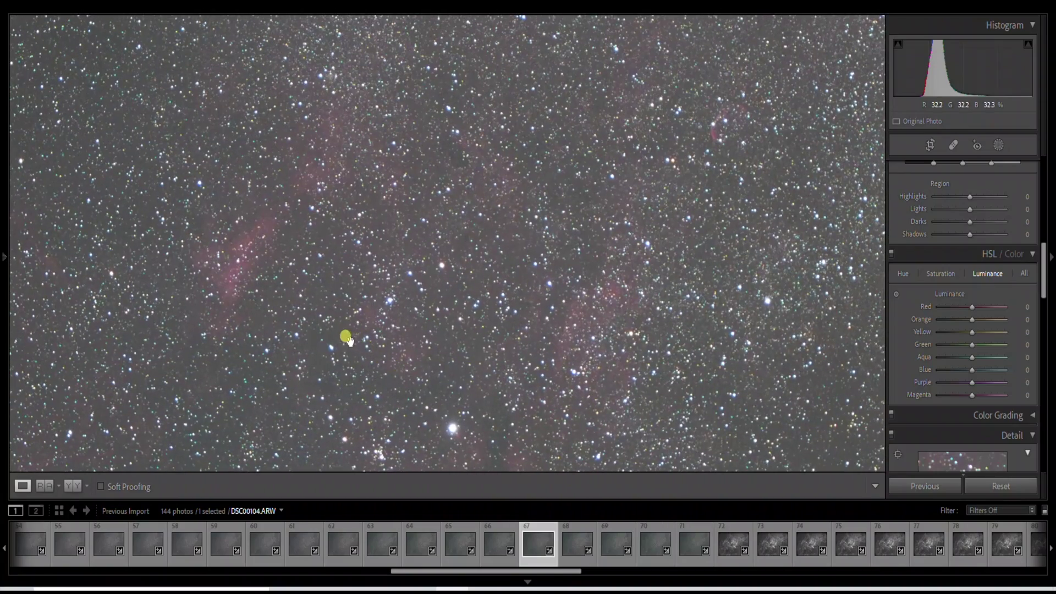
drag(340, 330, 709, 20)
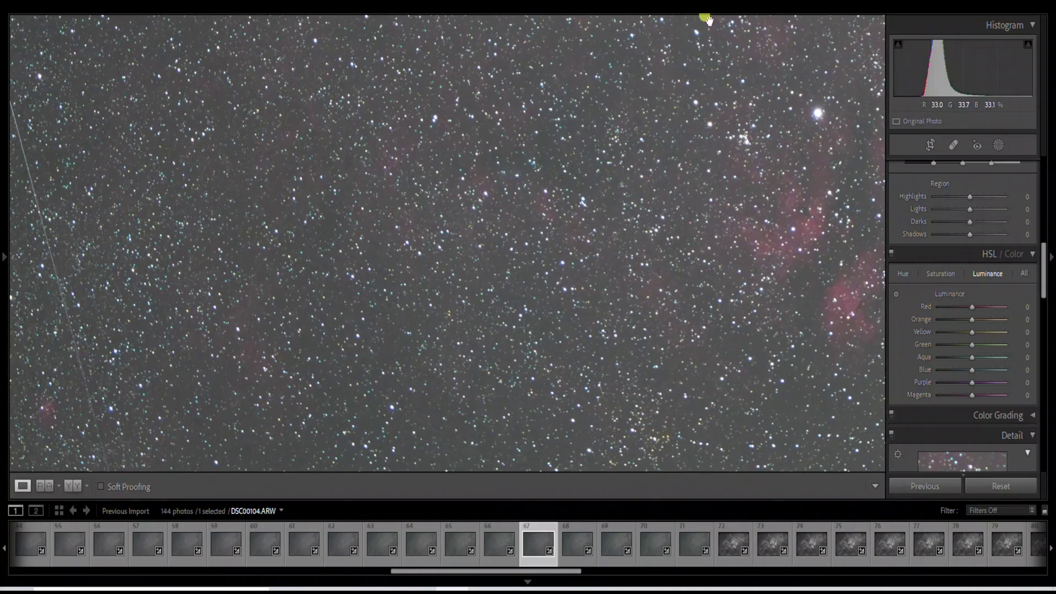
Step: Examine the stars at close magnification along the photo's left edge, from the lower-left corner up to the upper-left corner
click(383, 304)
click(262, 325)
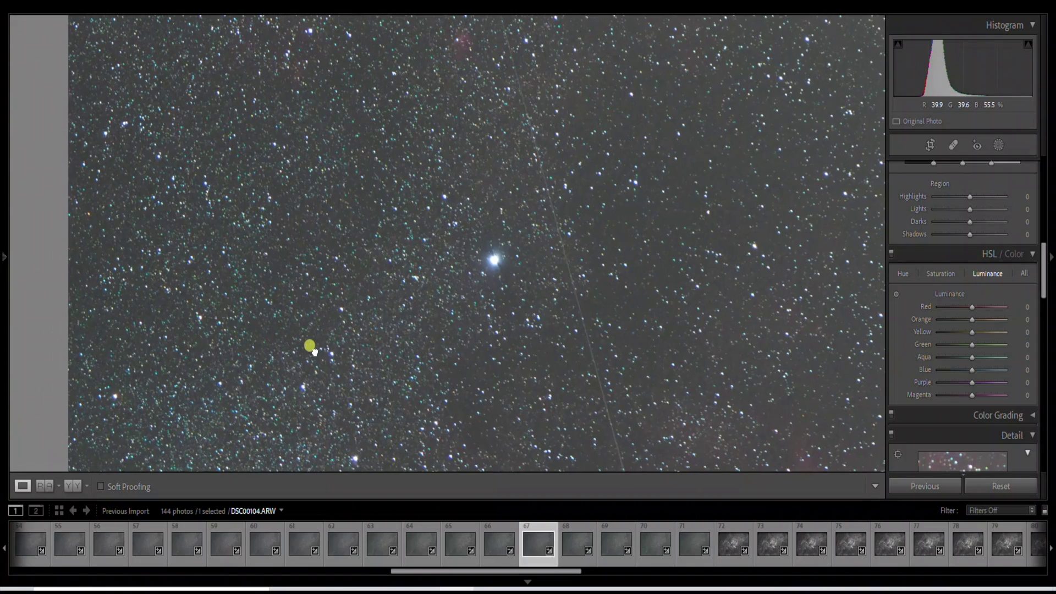
drag(312, 347, 370, 287)
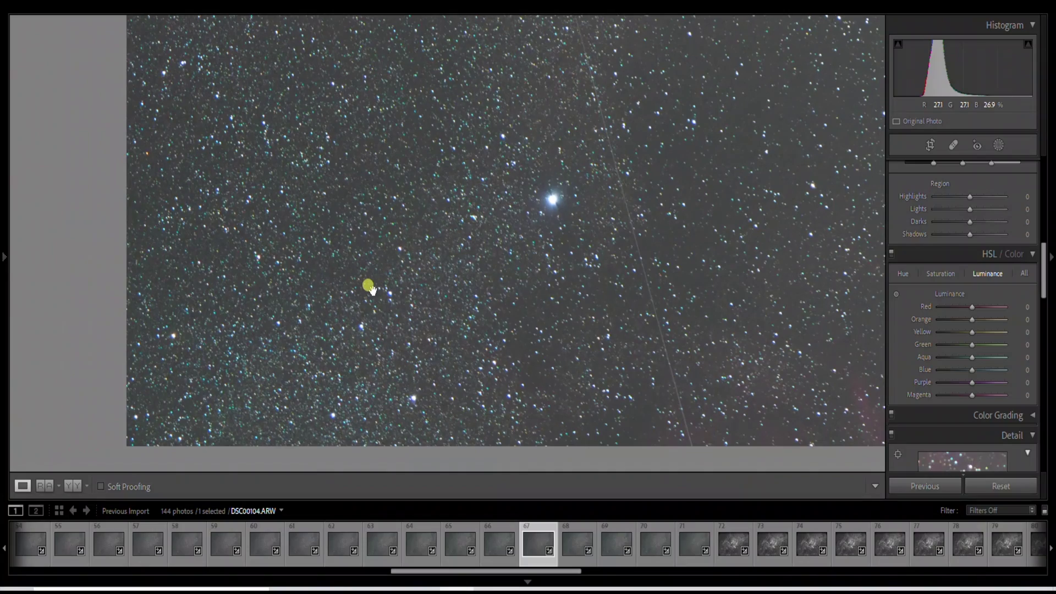
drag(283, 307, 290, 443)
drag(236, 94, 235, 414)
drag(252, 158, 224, 425)
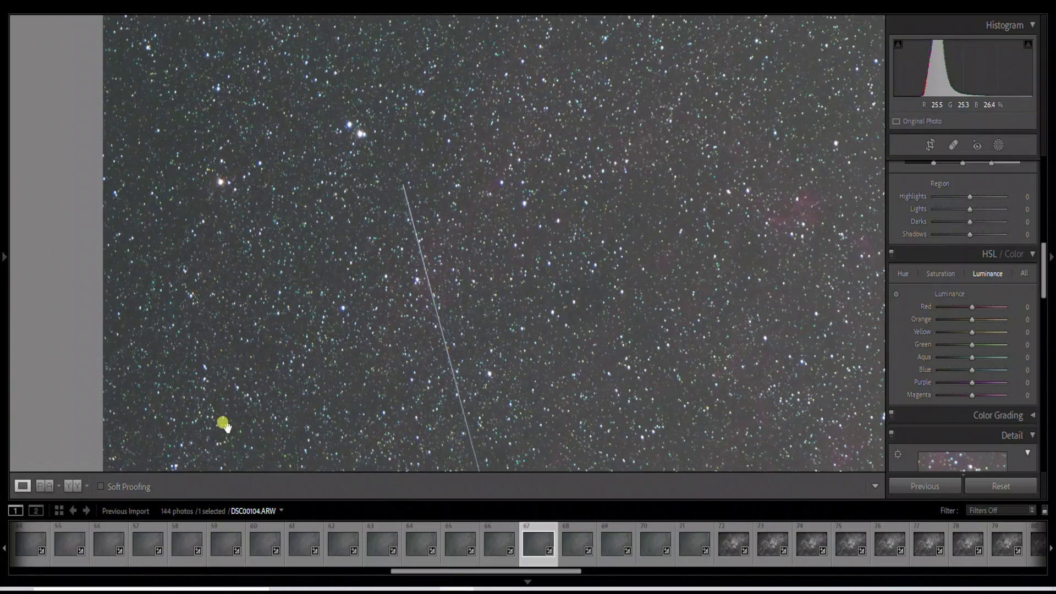
drag(224, 205, 239, 468)
drag(264, 247, 243, 463)
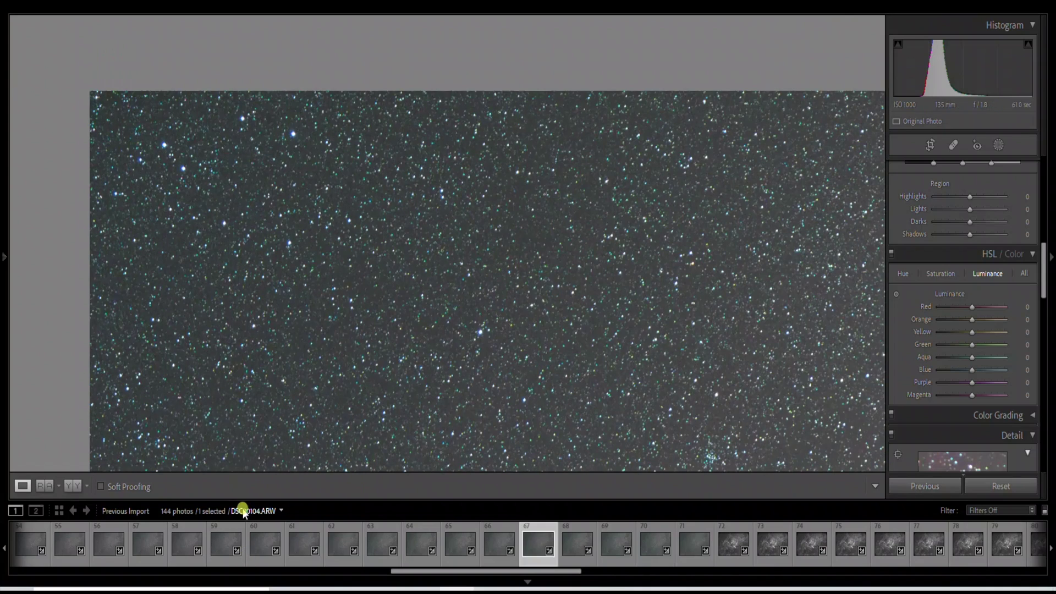
drag(218, 193, 240, 211)
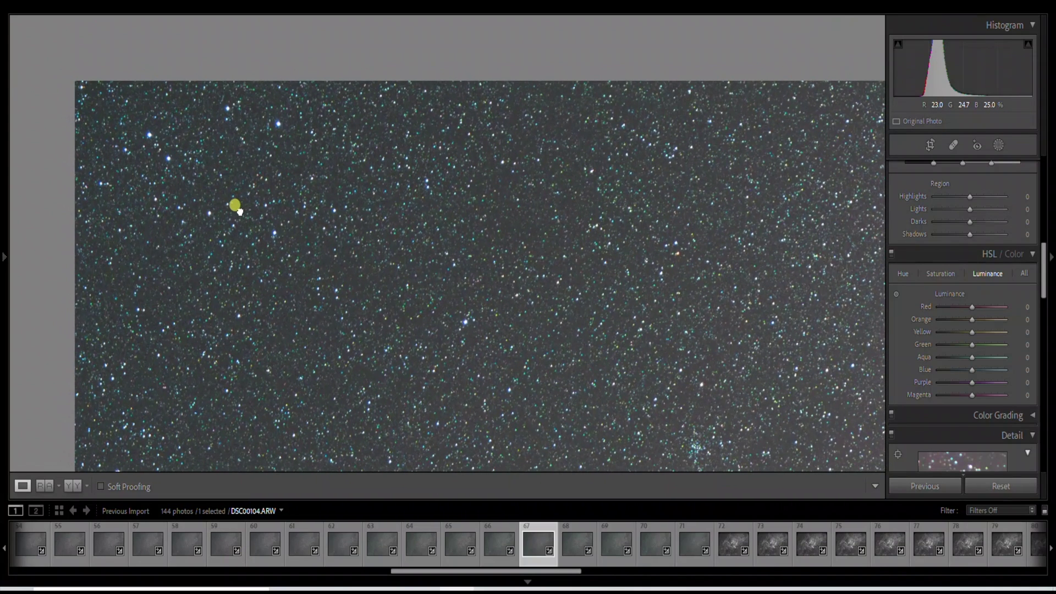
Step: Set the manual lens vignetting amount to 0 and reset all of the photo's develop adjustments
scroll(986, 307, up, 10)
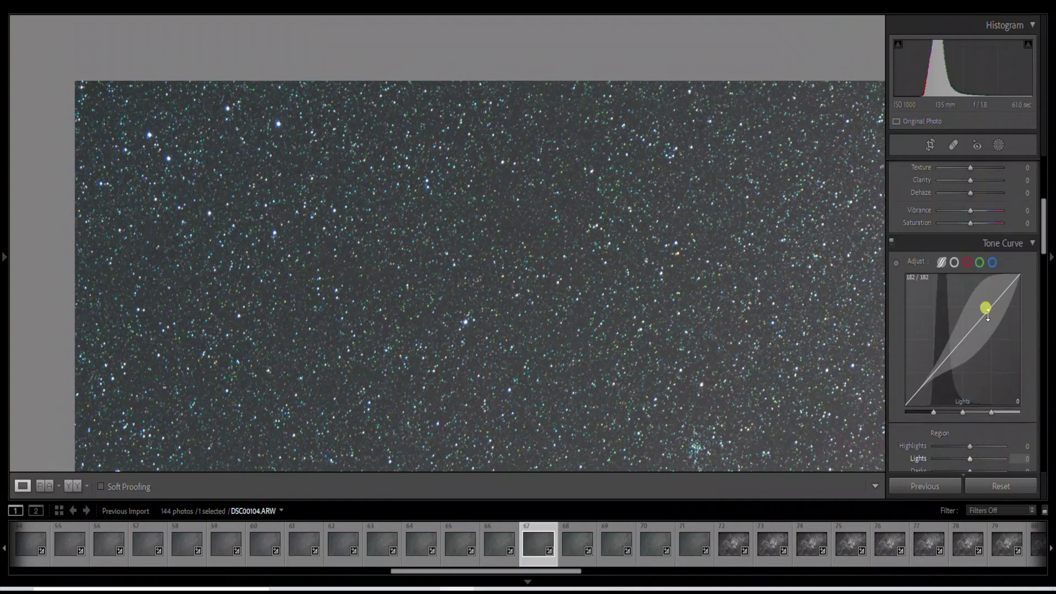
scroll(989, 318, up, 3)
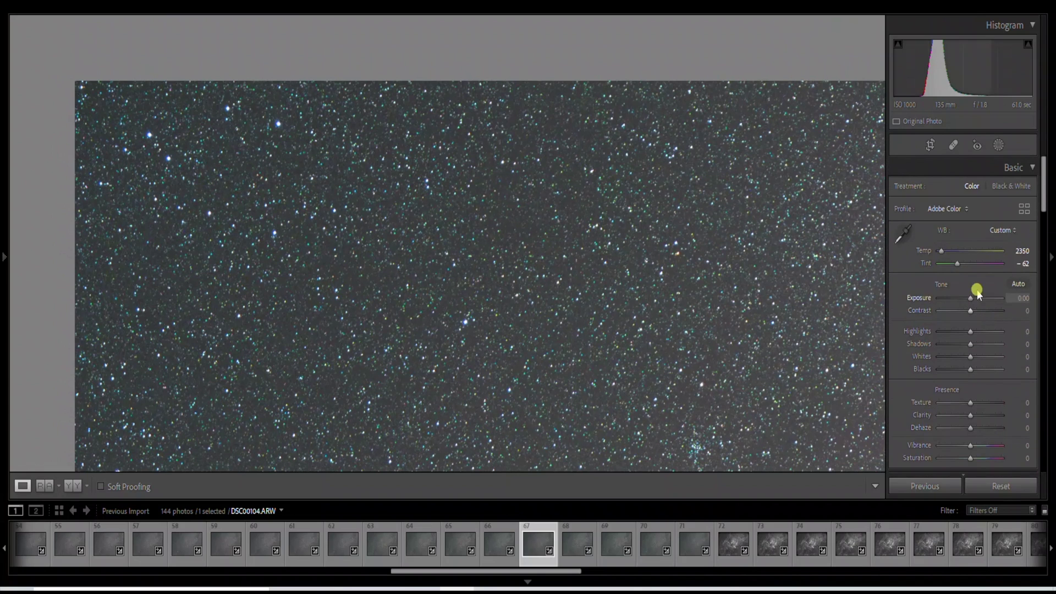
drag(1042, 193, 1042, 384)
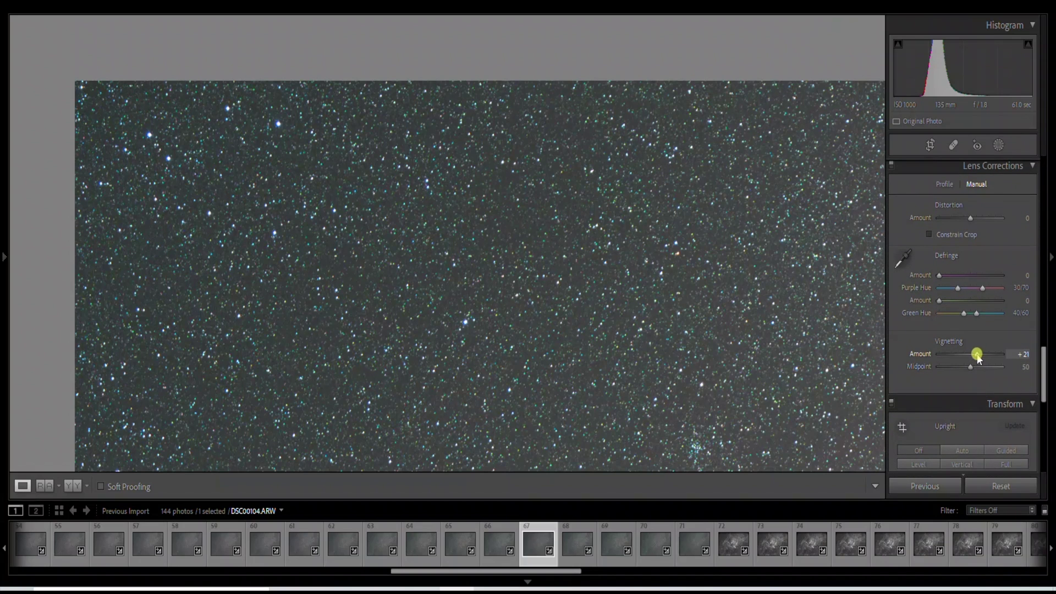
double_click(978, 355)
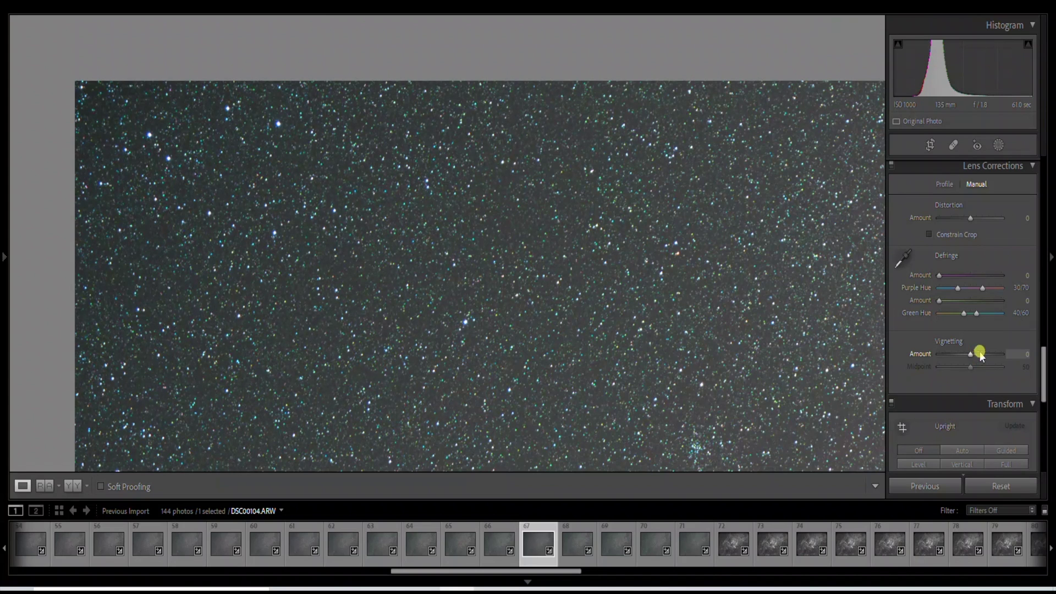
drag(1044, 373, 1044, 432)
click(1000, 488)
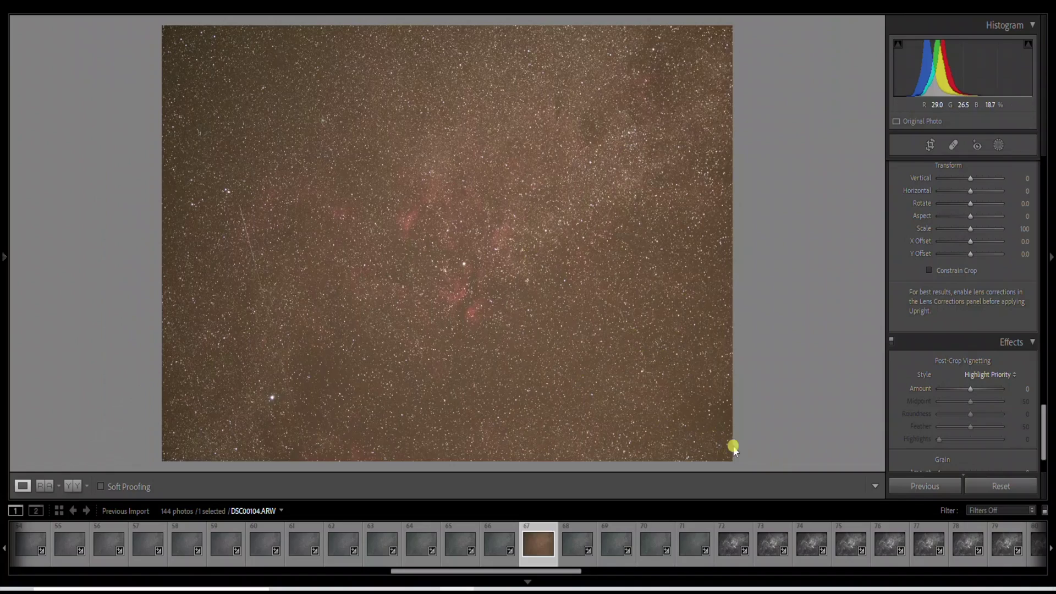
Step: Examine the reset photo at close magnification, from the central nebulae along the lower edge to the lower-right corner
click(470, 251)
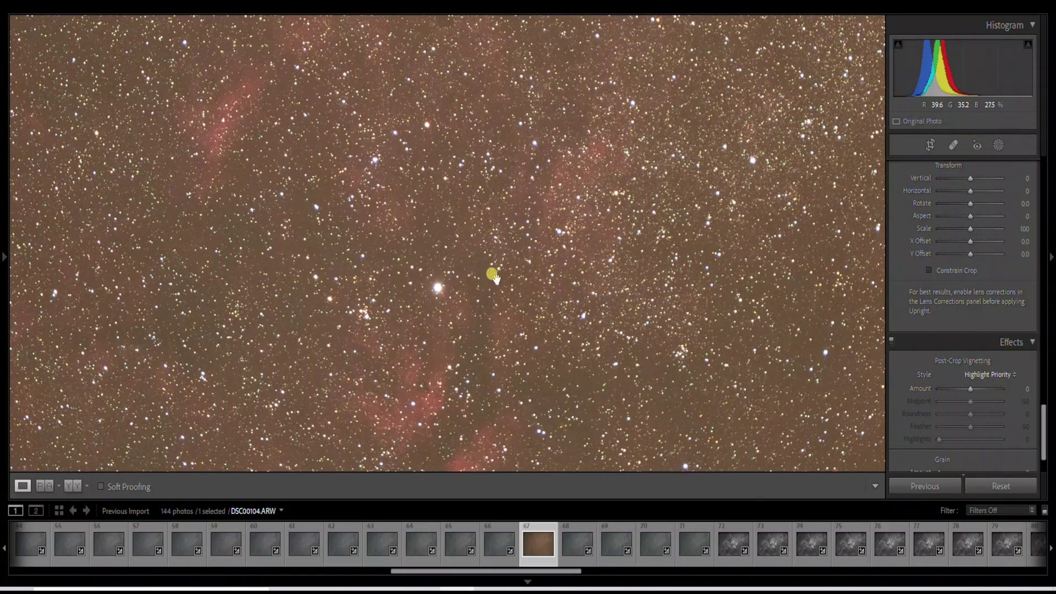
drag(510, 290, 585, 57)
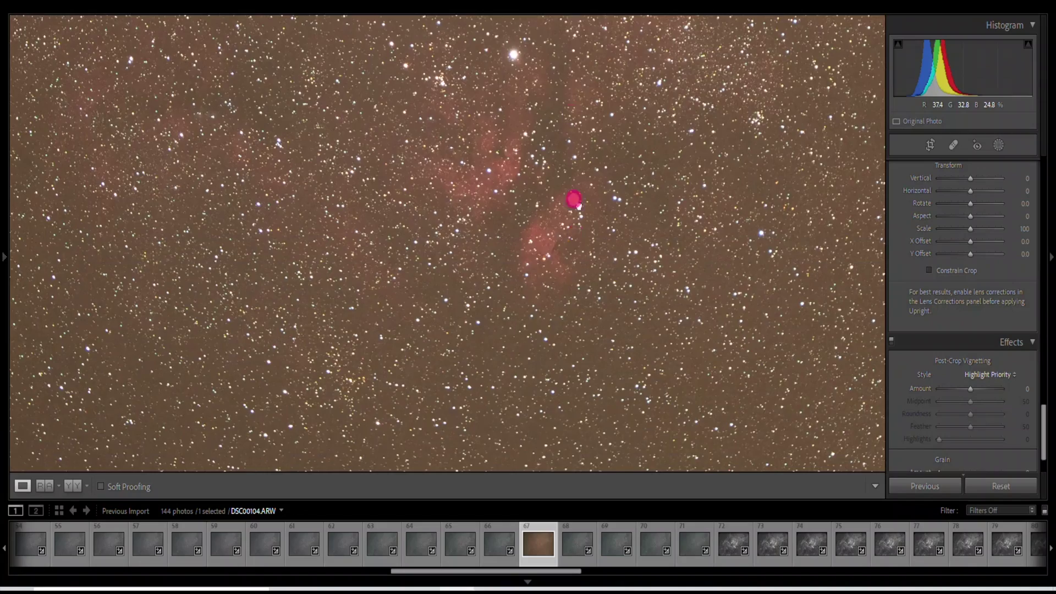
drag(566, 323, 556, 109)
drag(311, 169, 222, 235)
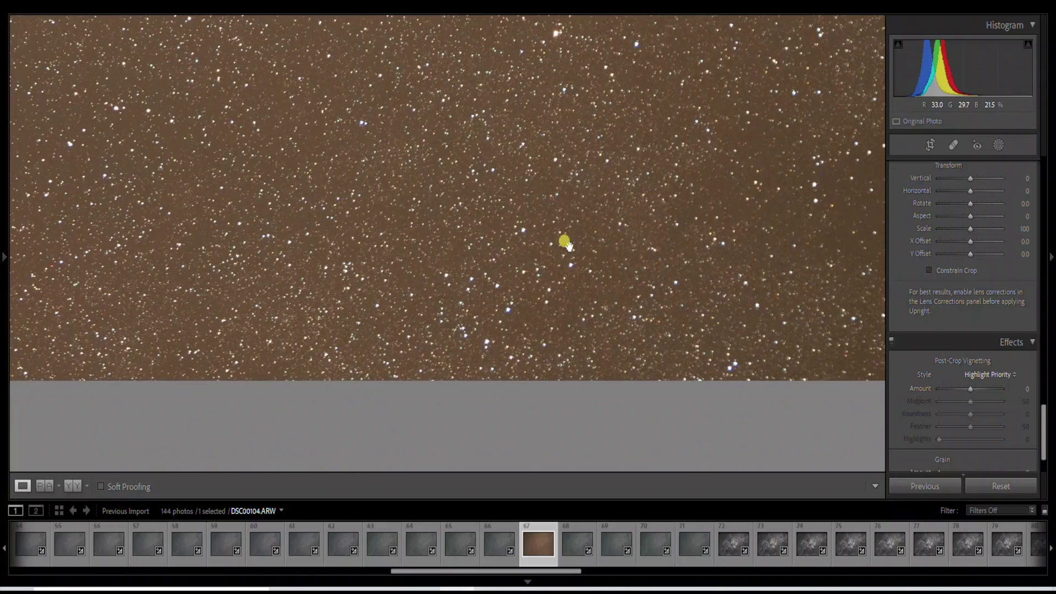
drag(750, 302, 417, 306)
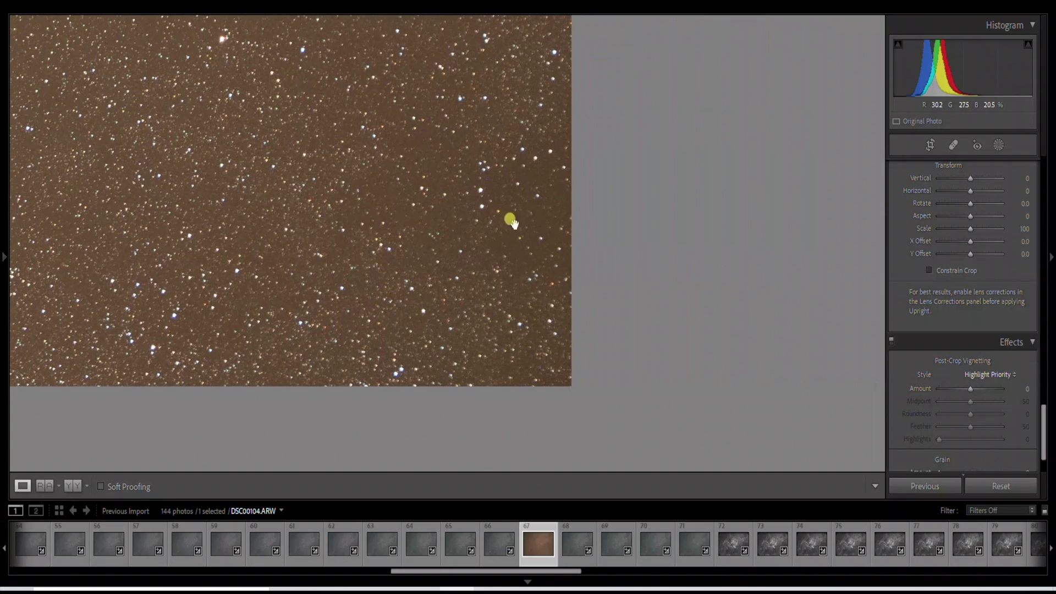
drag(499, 139, 512, 302)
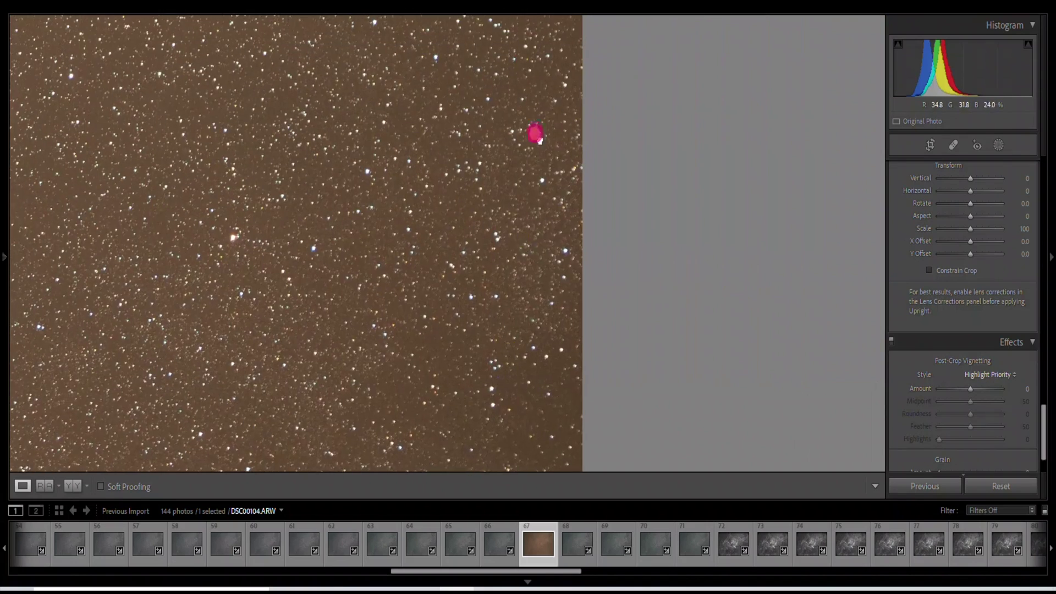
Step: Examine the stars up the photo's right edge and back down to the central nebulae, then return to the full view
drag(535, 170, 531, 468)
drag(524, 87, 538, 408)
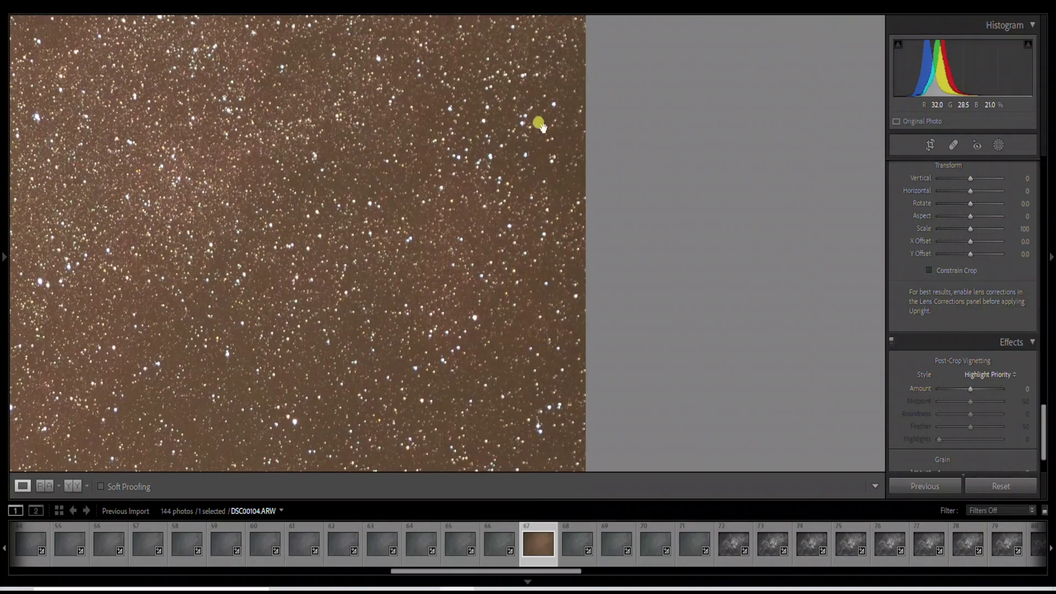
drag(540, 119, 567, 432)
drag(551, 147, 587, 363)
drag(404, 338, 670, 17)
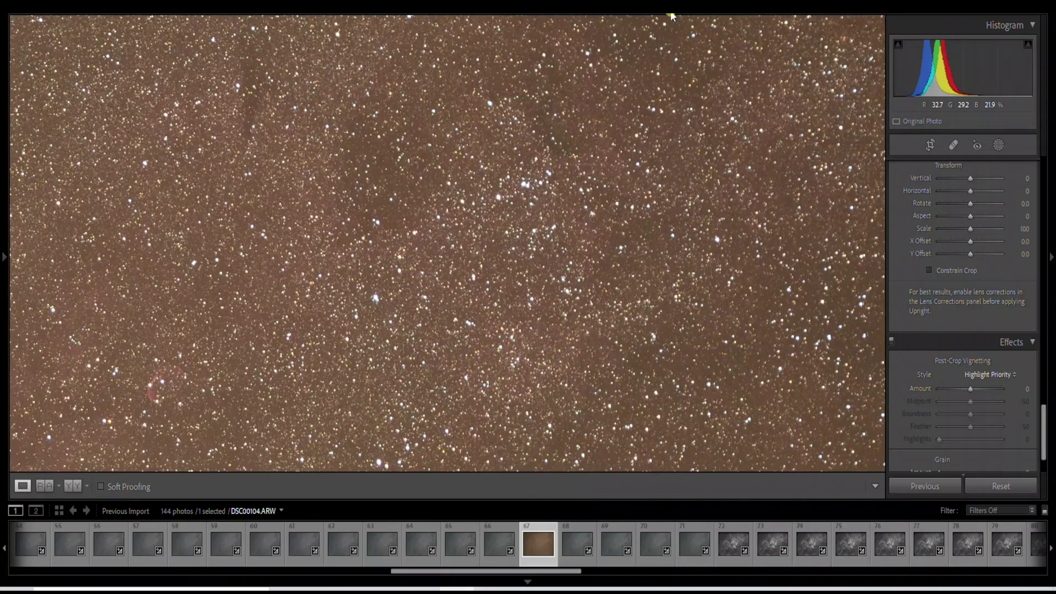
drag(371, 298, 658, 88)
drag(453, 269, 461, 269)
drag(427, 305, 636, 48)
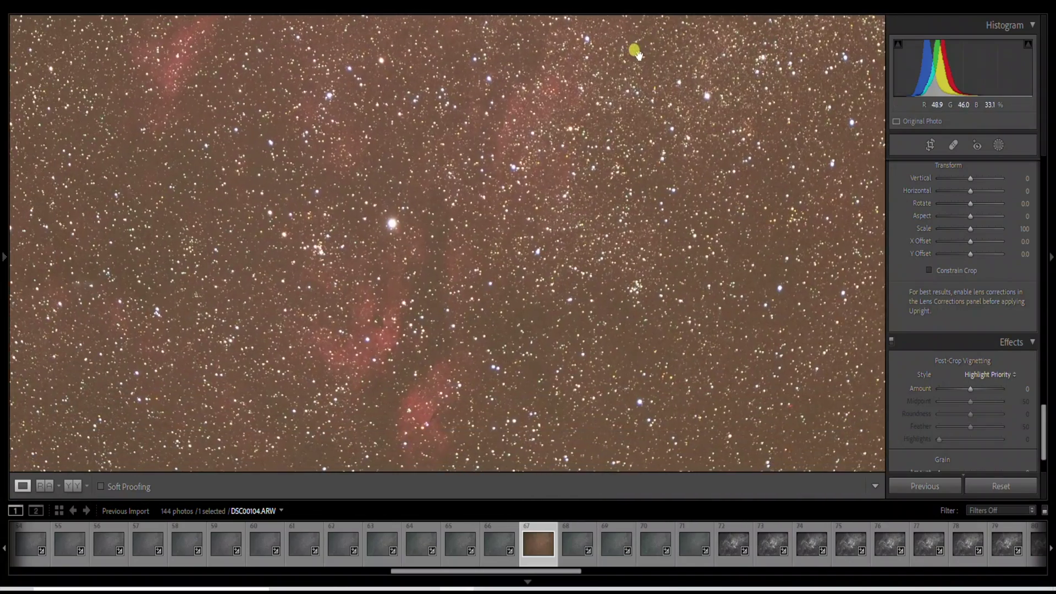
click(454, 206)
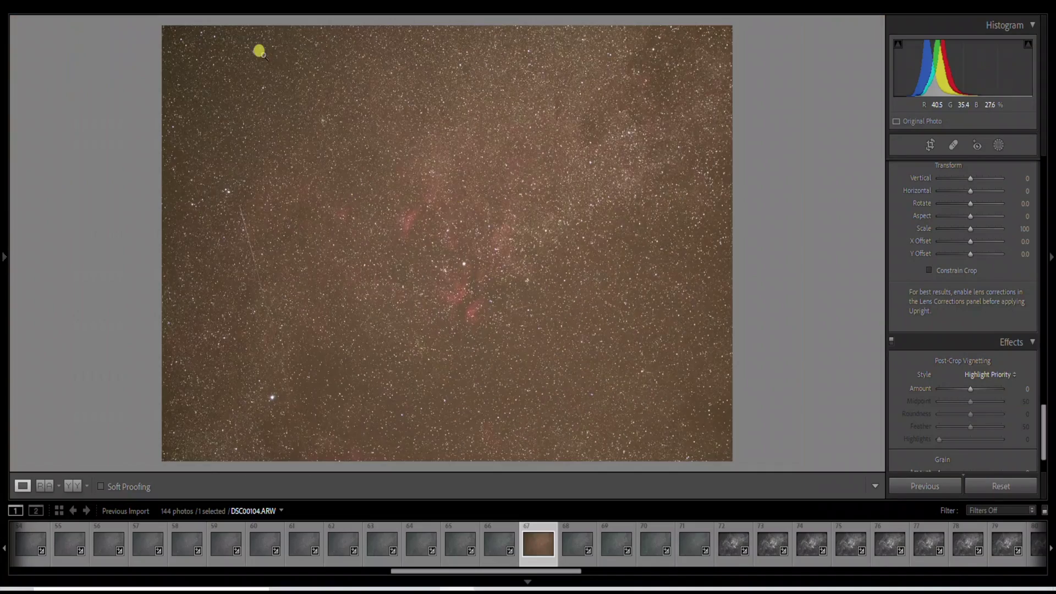
Step: Examine the stars at close magnification along the photo's upper edge, from the upper-left corner to the upper-right
click(189, 53)
drag(319, 107, 323, 291)
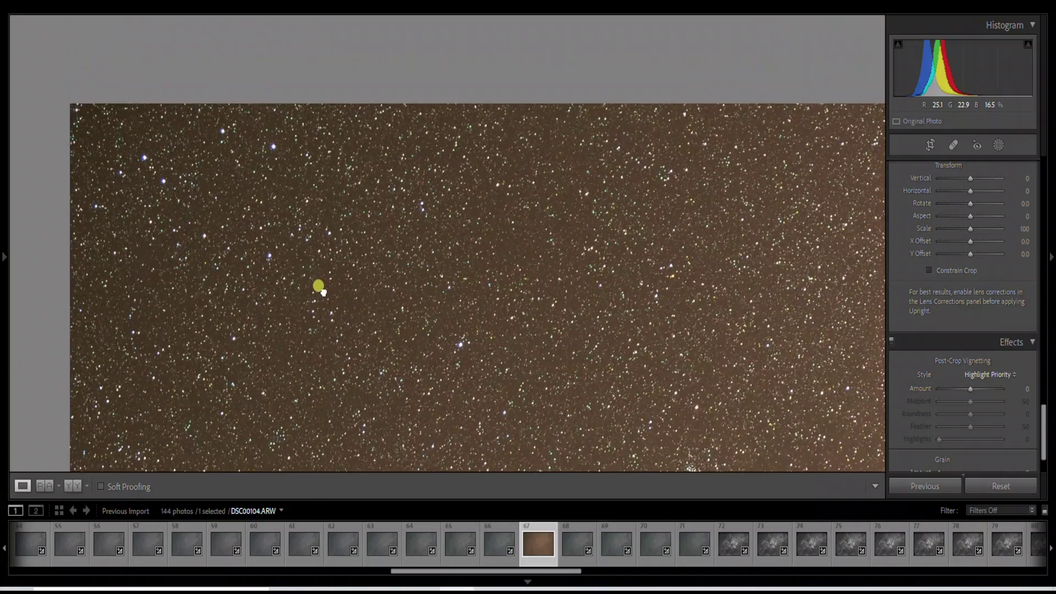
drag(484, 229, 223, 234)
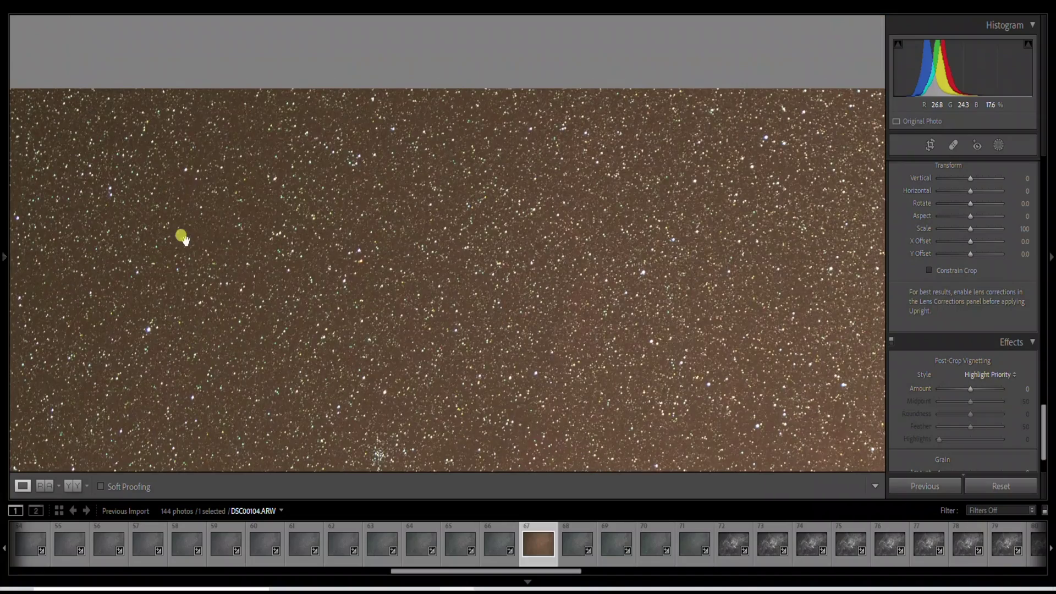
drag(394, 224, 424, 213)
drag(479, 233, 297, 195)
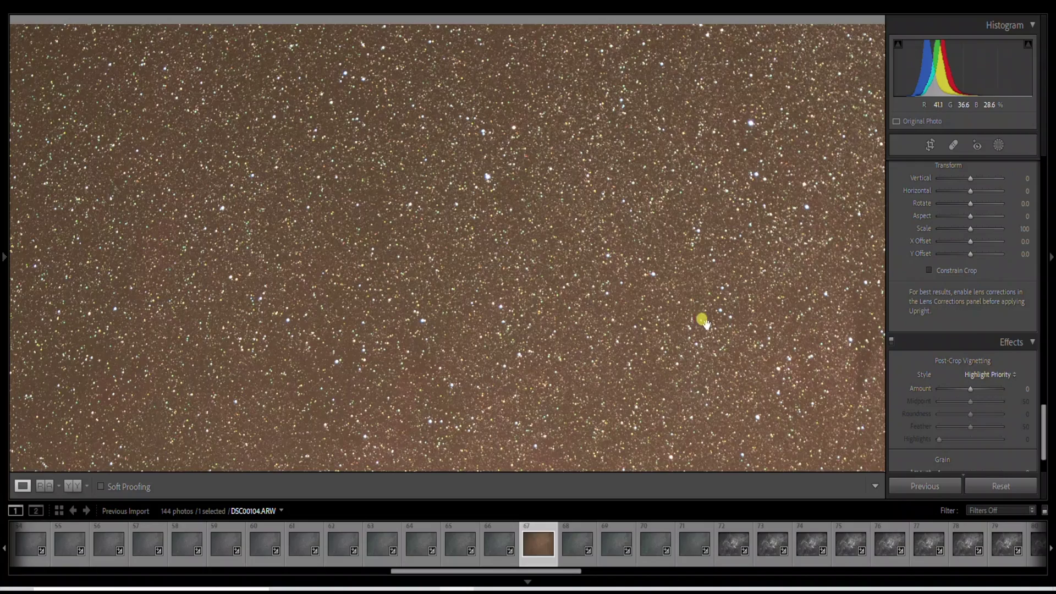
drag(701, 318, 429, 355)
drag(590, 358, 359, 336)
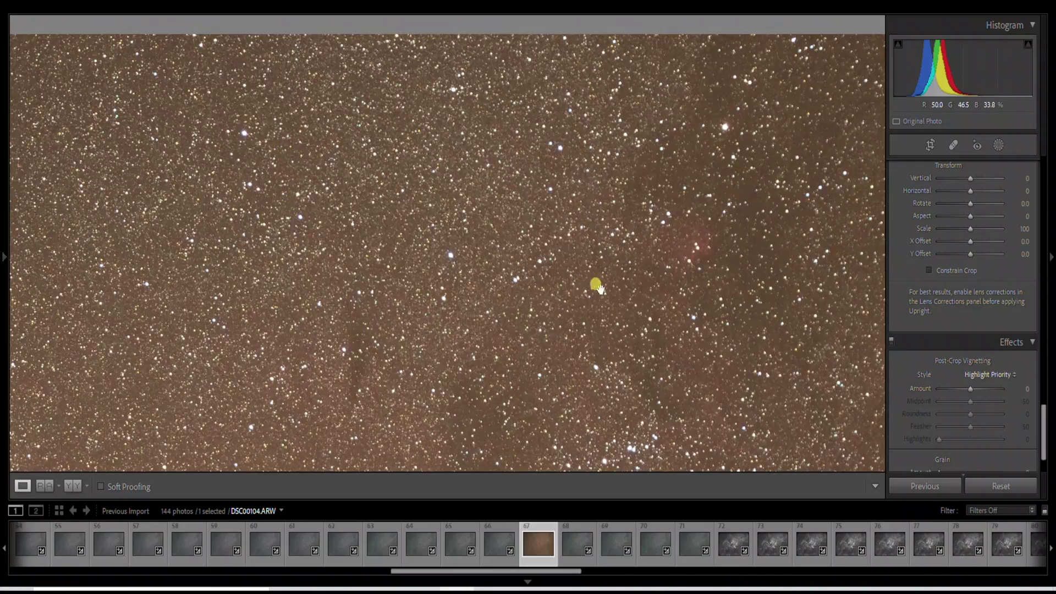
drag(594, 283, 495, 303)
drag(708, 302, 400, 308)
click(520, 320)
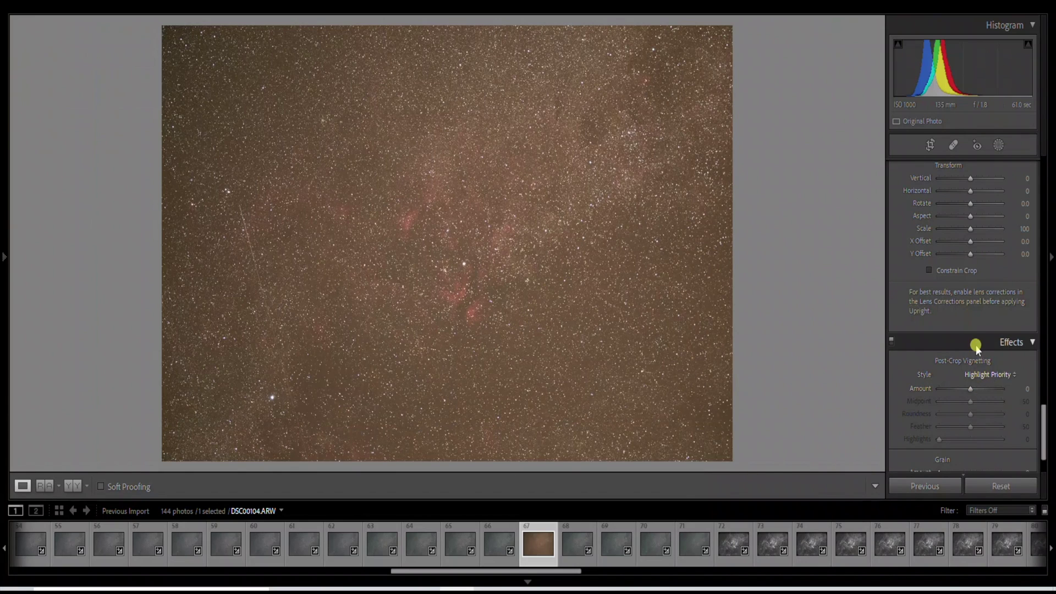
Step: Slightly increase the manual lens vignetting correction amount
scroll(977, 346, up, 5)
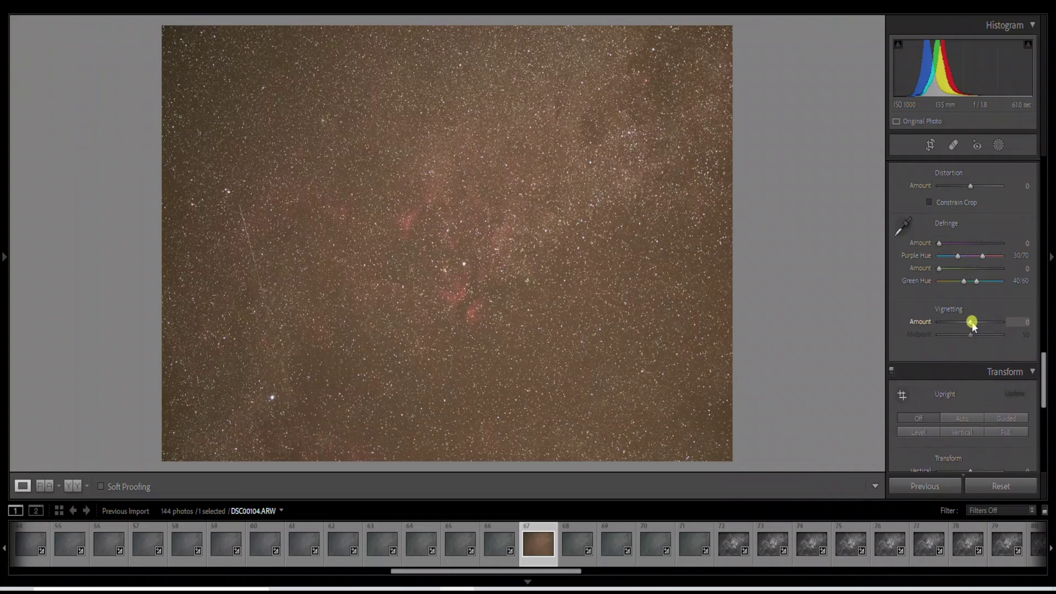
drag(971, 325, 974, 326)
Step: Neutralize the brown cast by sampling the white balance from the sky just beside the central nebulae, giving Temp 2400 and Tint -60
drag(1043, 368, 1034, 161)
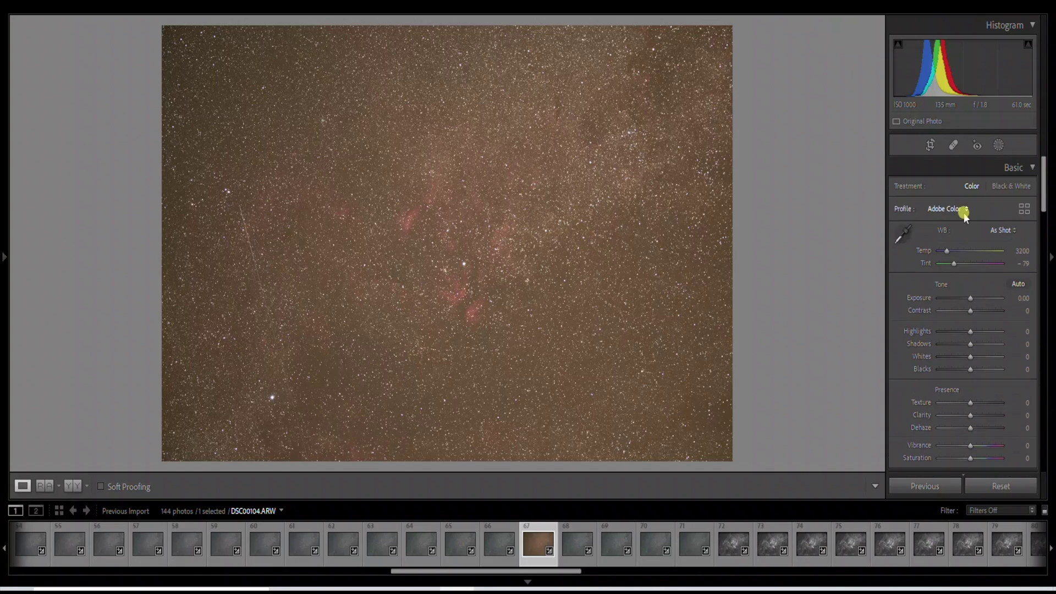
click(903, 234)
click(516, 284)
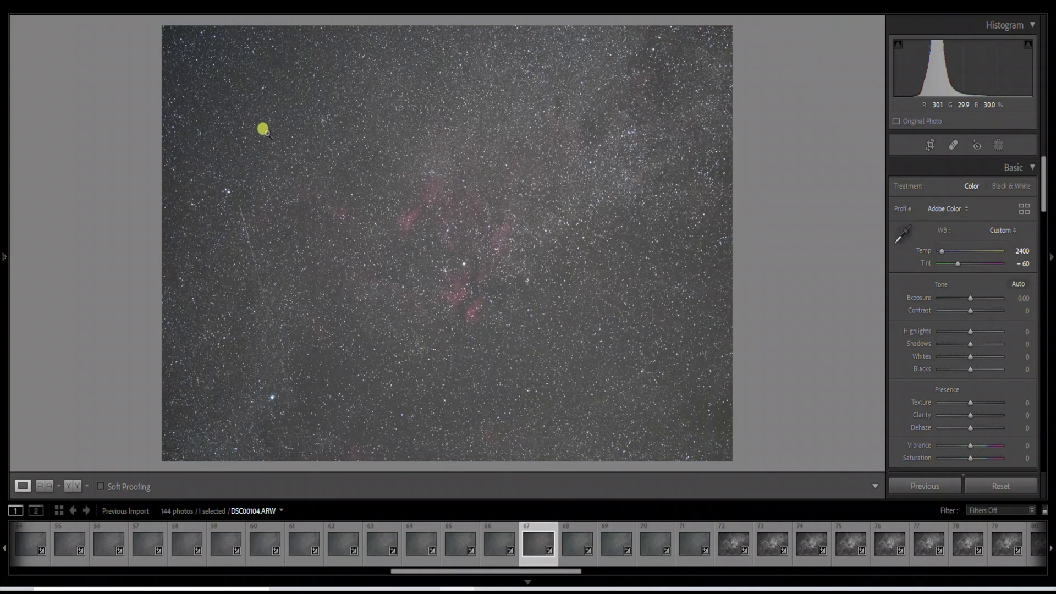
Step: Examine the small crescent-shaped nebula and the stars around it, above and right of the central nebulae, then return to the full photo
click(672, 401)
drag(672, 401, 566, 325)
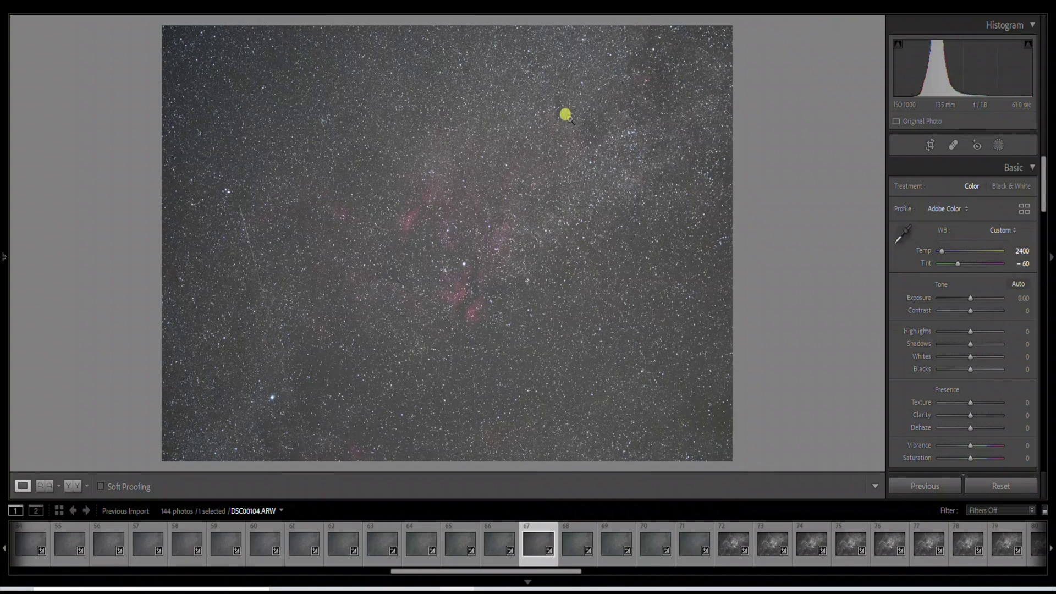
click(507, 172)
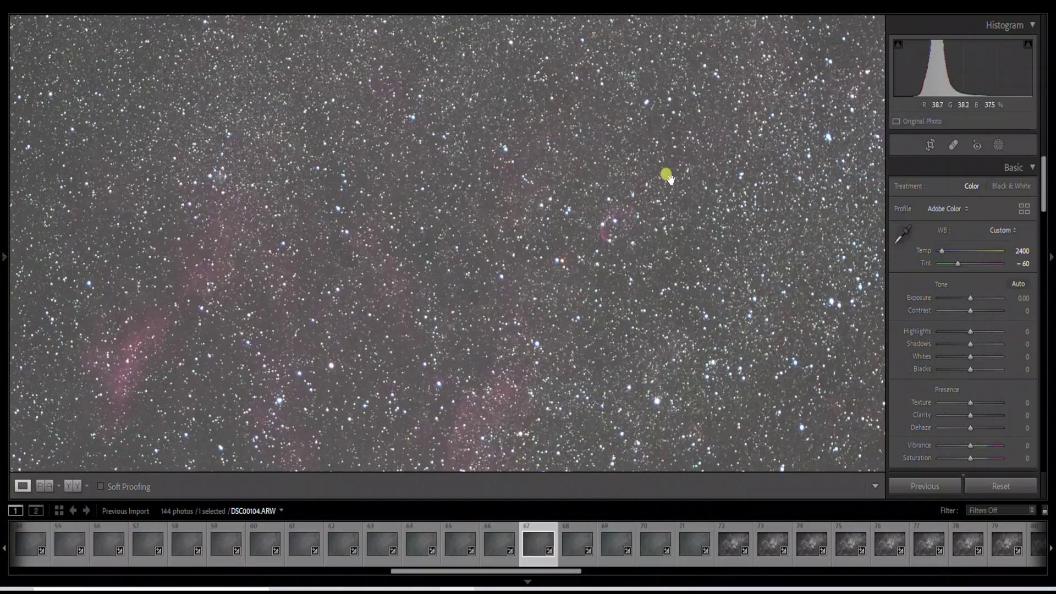
drag(665, 172, 582, 181)
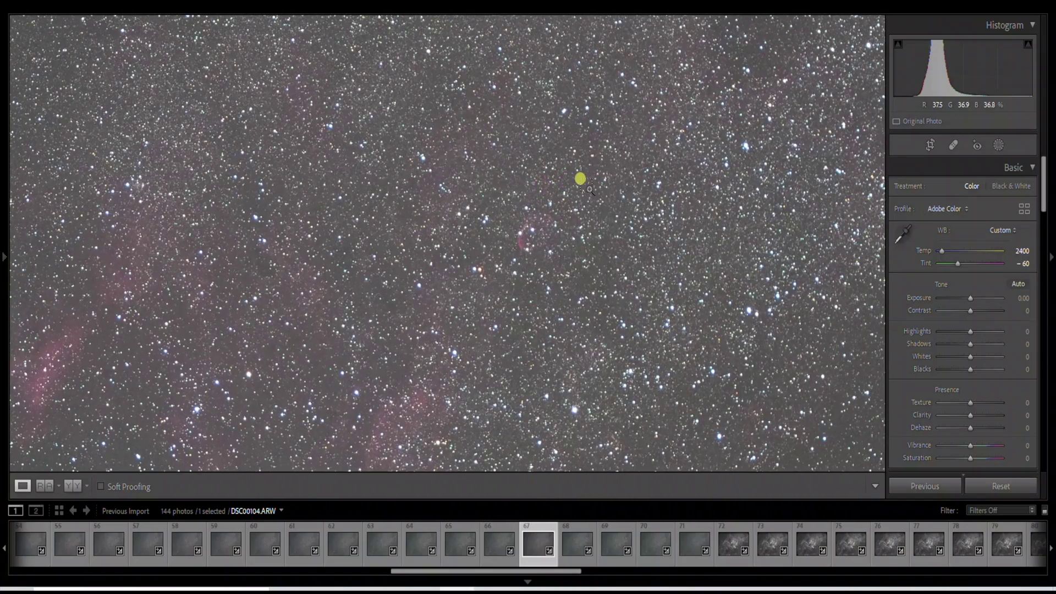
click(588, 187)
drag(662, 230, 512, 312)
click(506, 305)
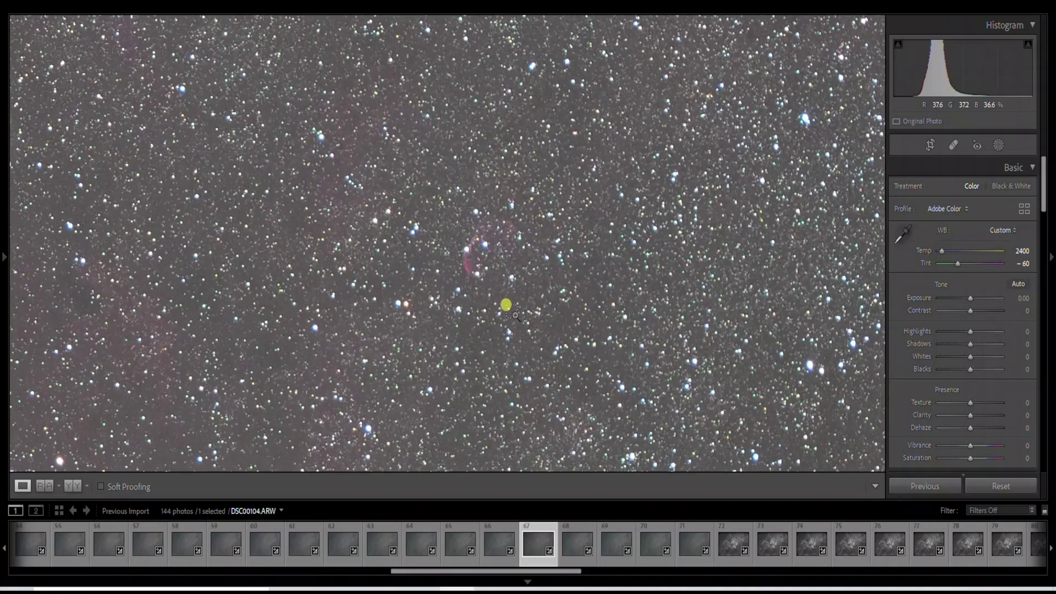
key(ctrl+minus)
key(ctrl+minus)
key(ctrl+minus)
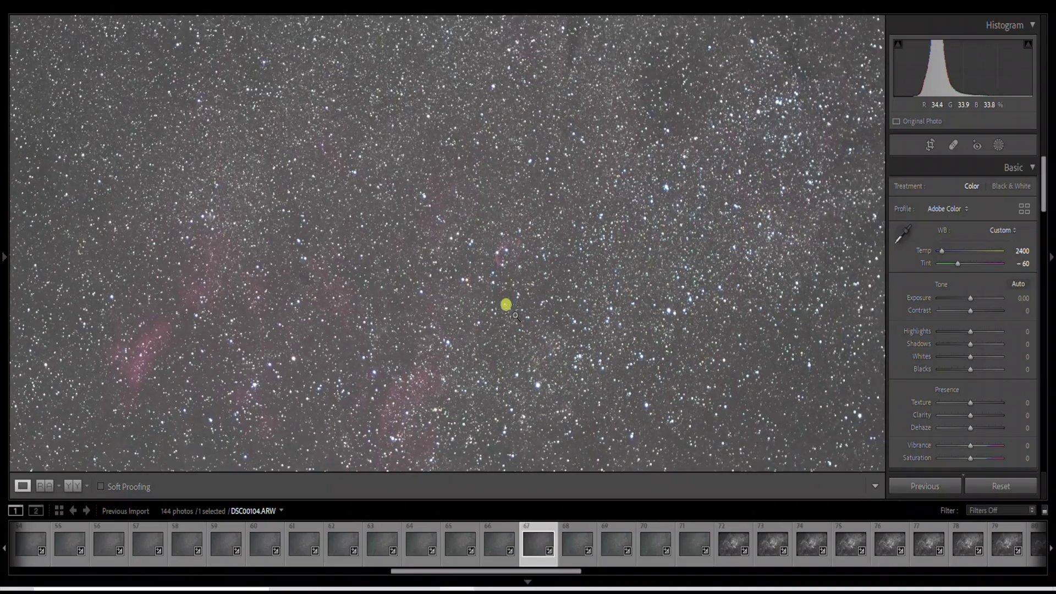
key(ctrl+minus)
key(ctrl+minus)
key(ctrl+minus)
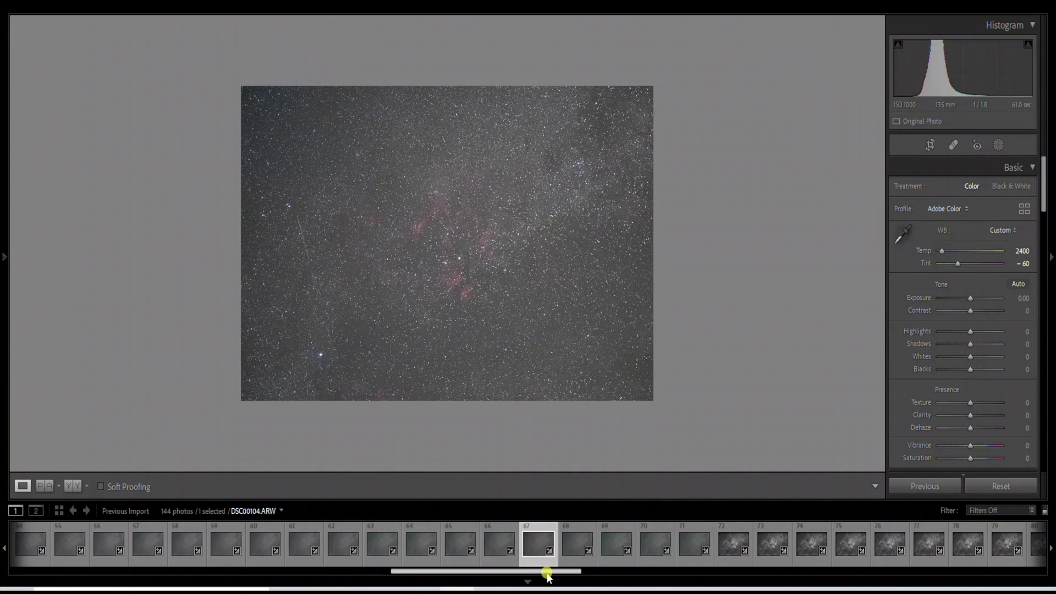
Step: Open the black-and-white nebula photo DSC00116.ARW, examine its central nebulosity at close magnification, and return to the full photo
scroll(543, 570, down, 3)
click(464, 536)
click(489, 544)
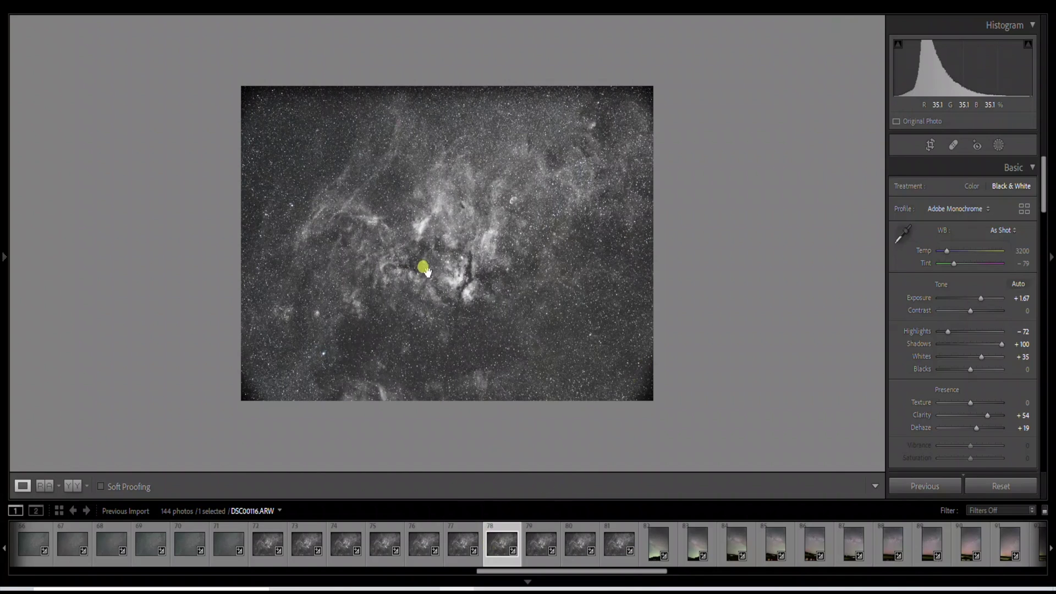
click(393, 252)
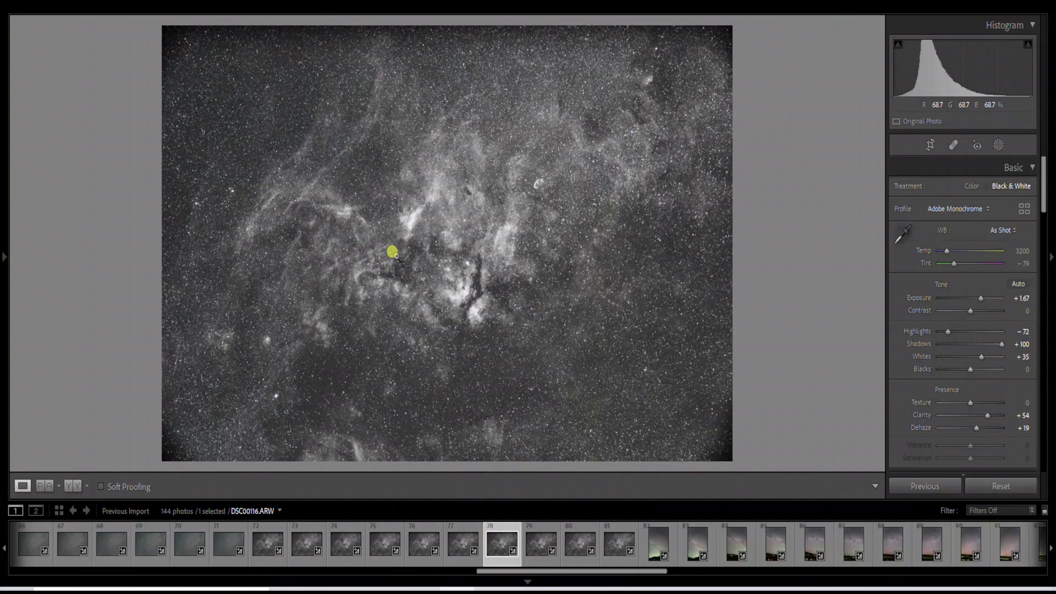
click(450, 278)
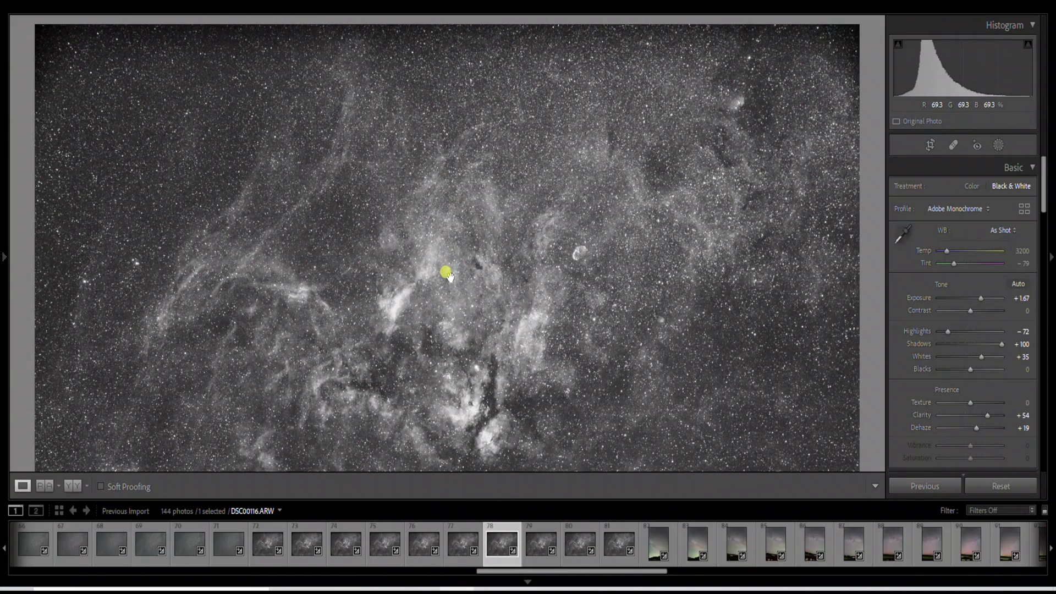
drag(698, 281, 512, 216)
drag(246, 322, 682, 194)
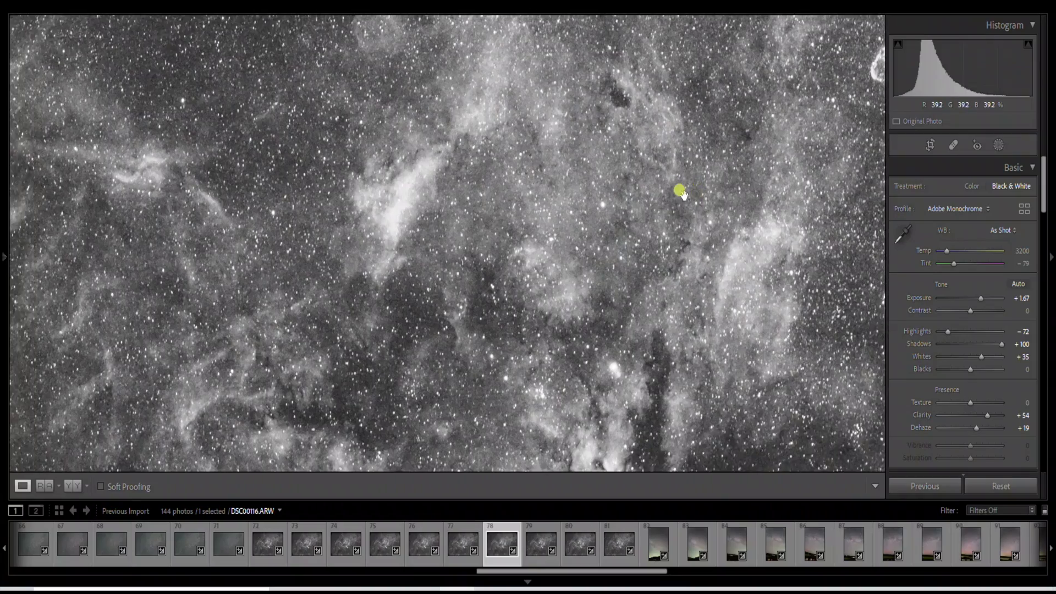
click(682, 193)
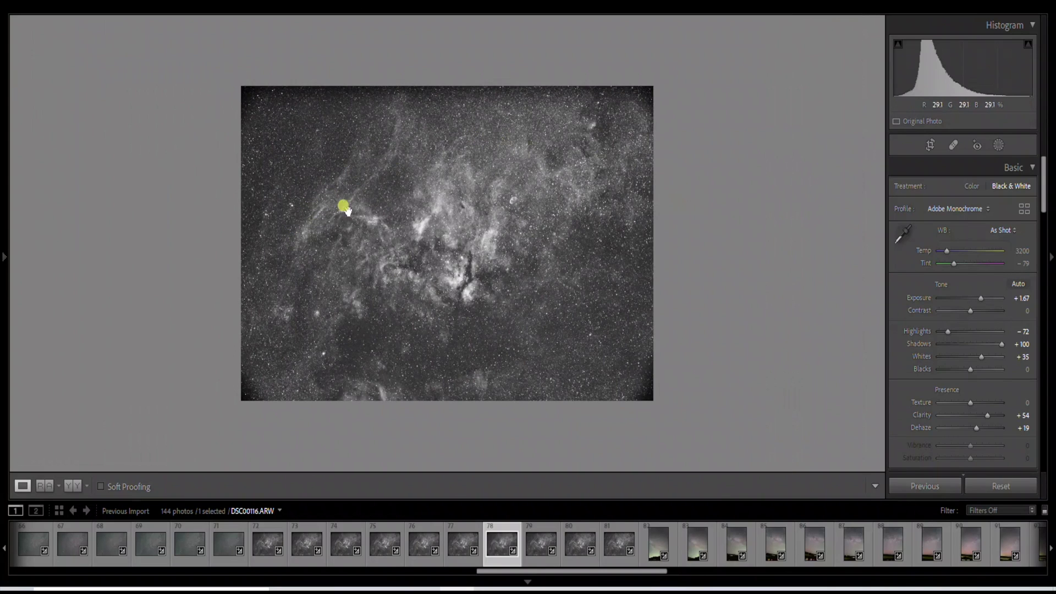
Step: Open the portrait-format Milky Way photo DSC00148.ARW from further along the image series and look over the whole frame
click(581, 572)
drag(580, 572, 777, 578)
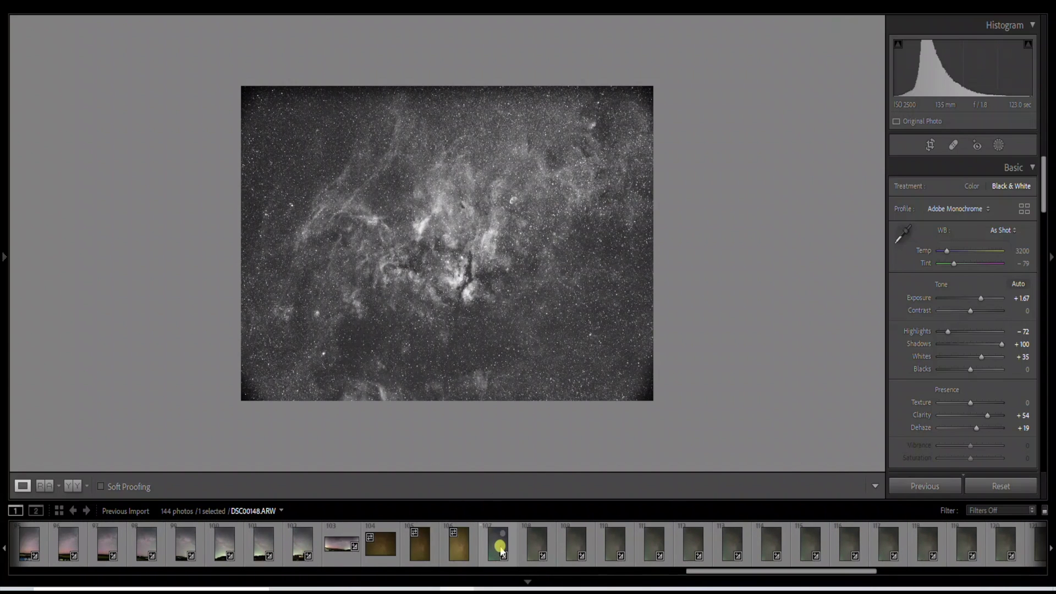
click(501, 547)
click(489, 329)
drag(489, 329, 566, 267)
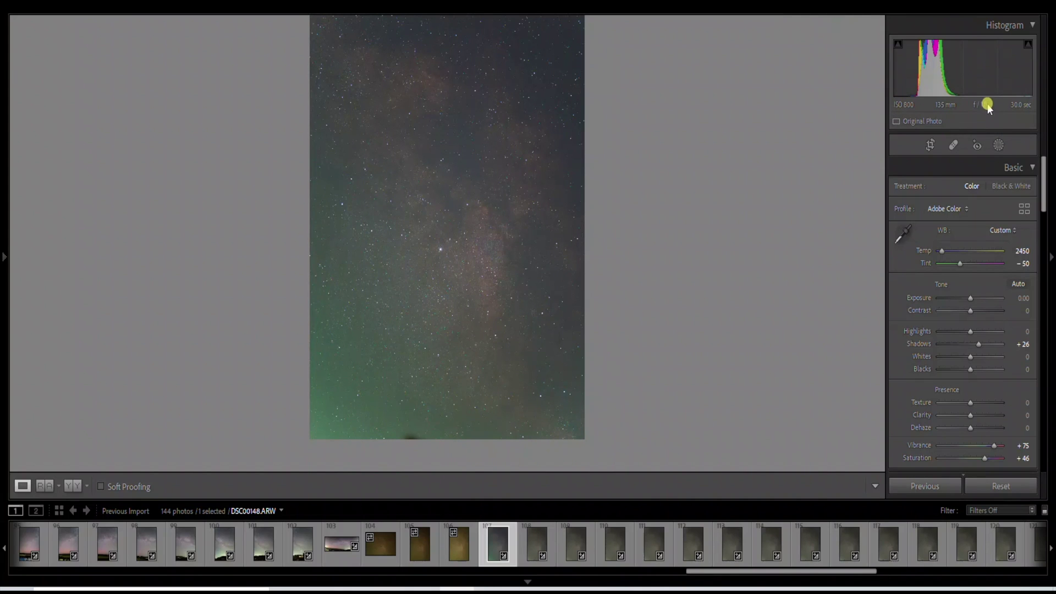
Step: Examine the stars at close magnification down the photo's left edge, across the bottom and up the right edge, then return to the full view
click(564, 418)
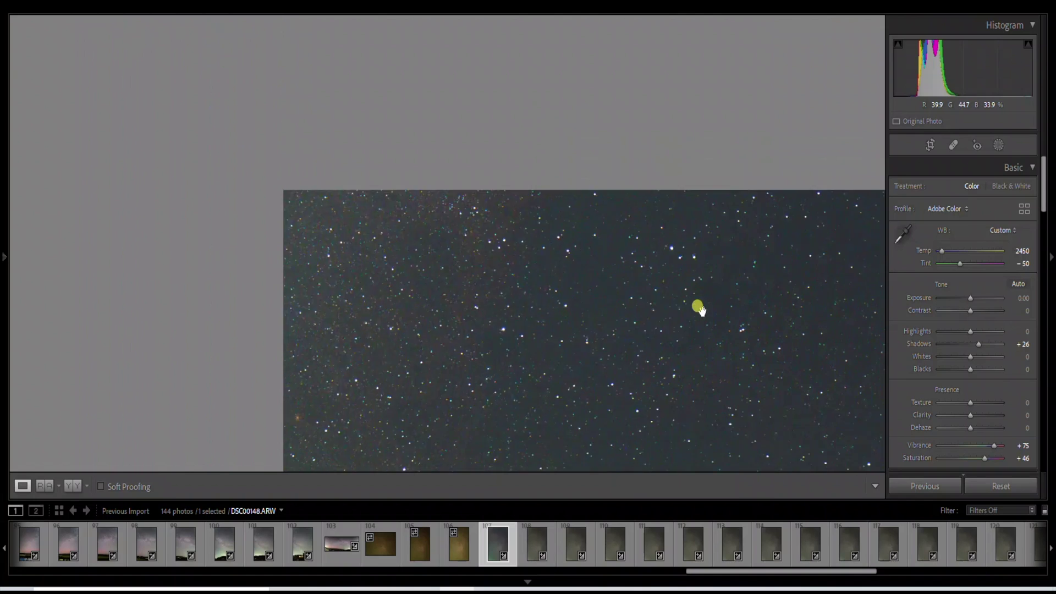
scroll(700, 308, down, 10)
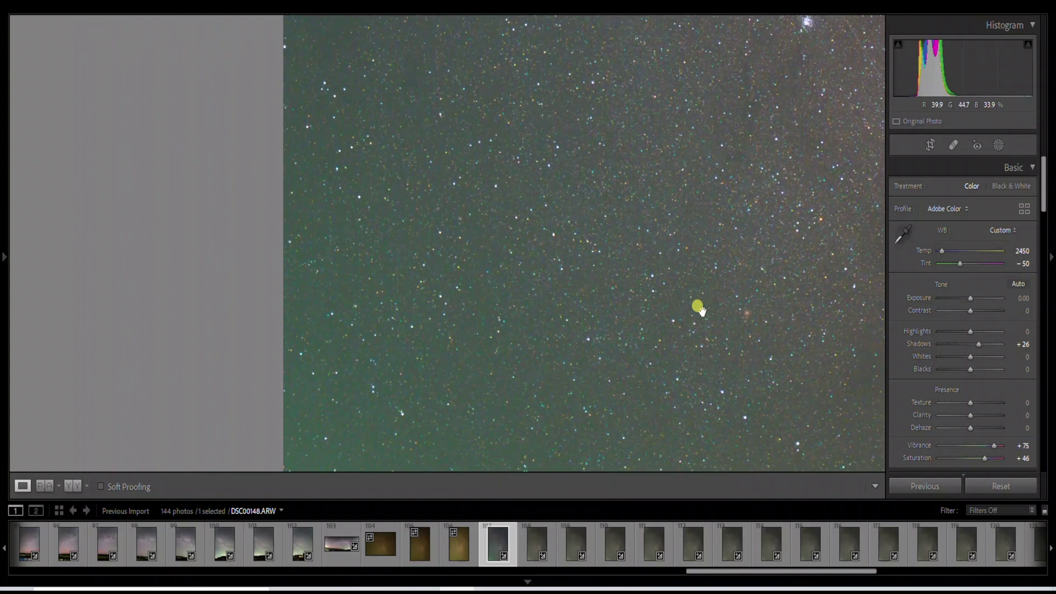
scroll(700, 308, down, 3)
right_click(703, 311)
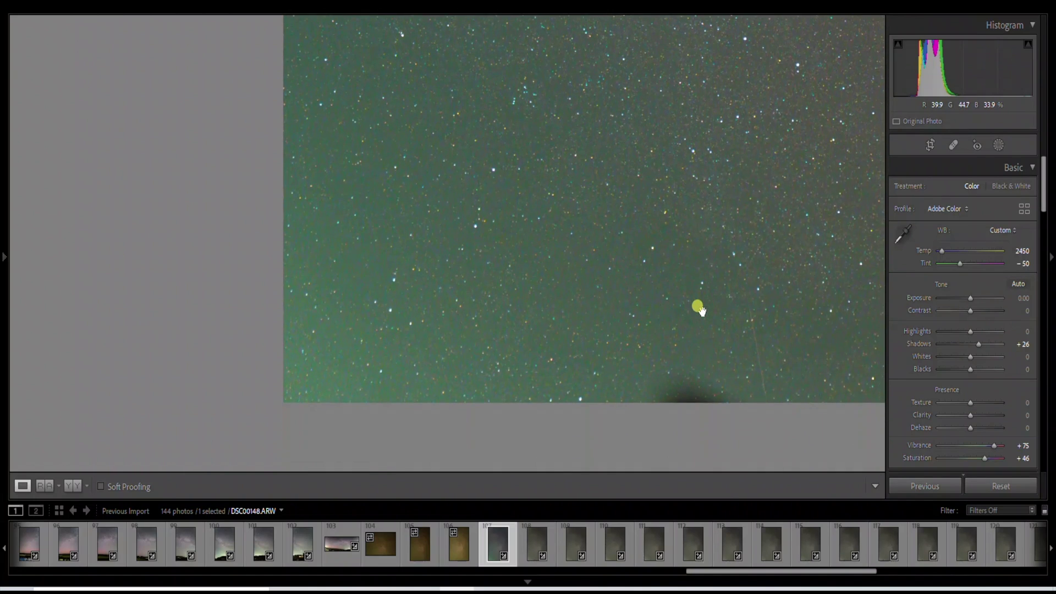
drag(616, 302, 484, 290)
drag(571, 292, 372, 305)
drag(664, 339, 481, 358)
scroll(481, 360, up, 3)
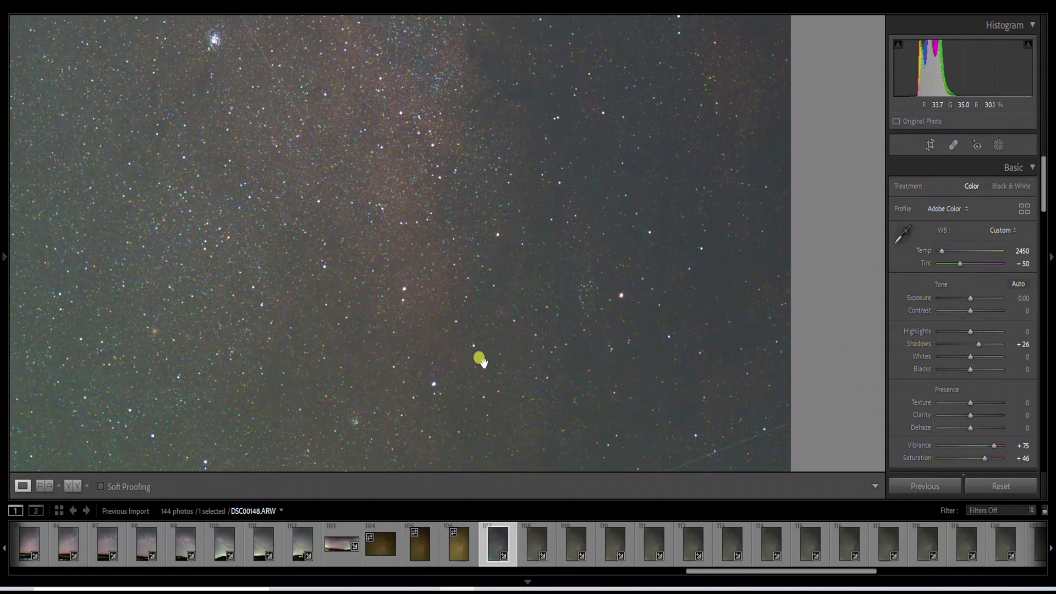
scroll(481, 360, up, 10)
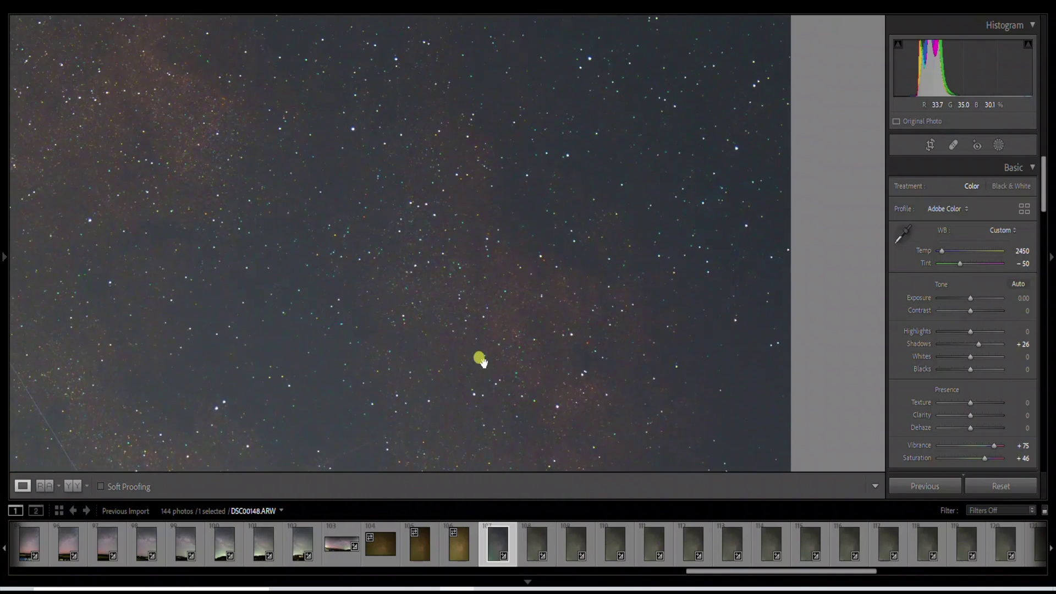
scroll(481, 360, up, 6)
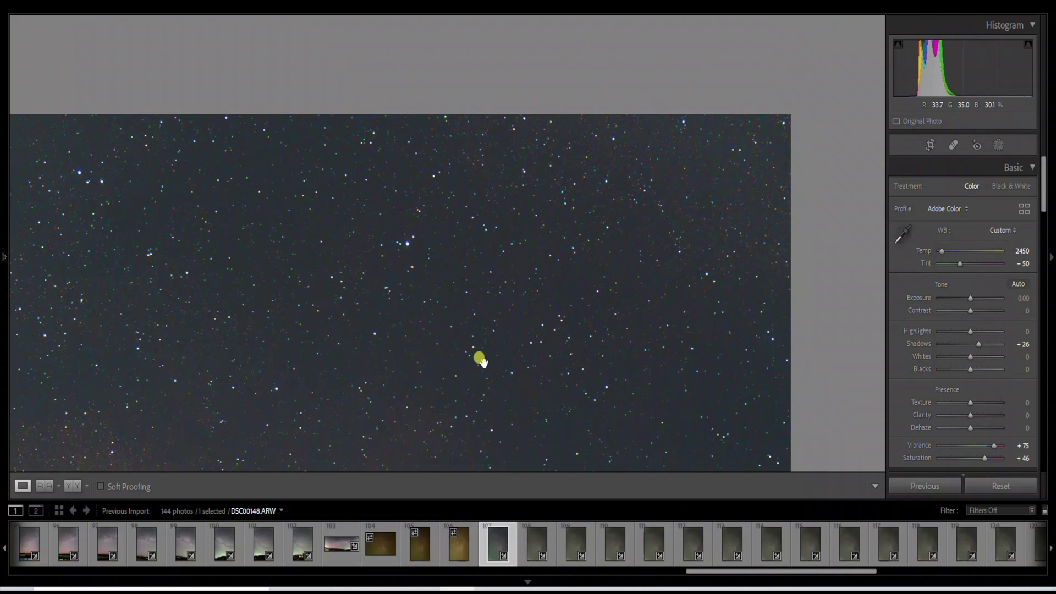
drag(383, 317, 650, 314)
click(557, 304)
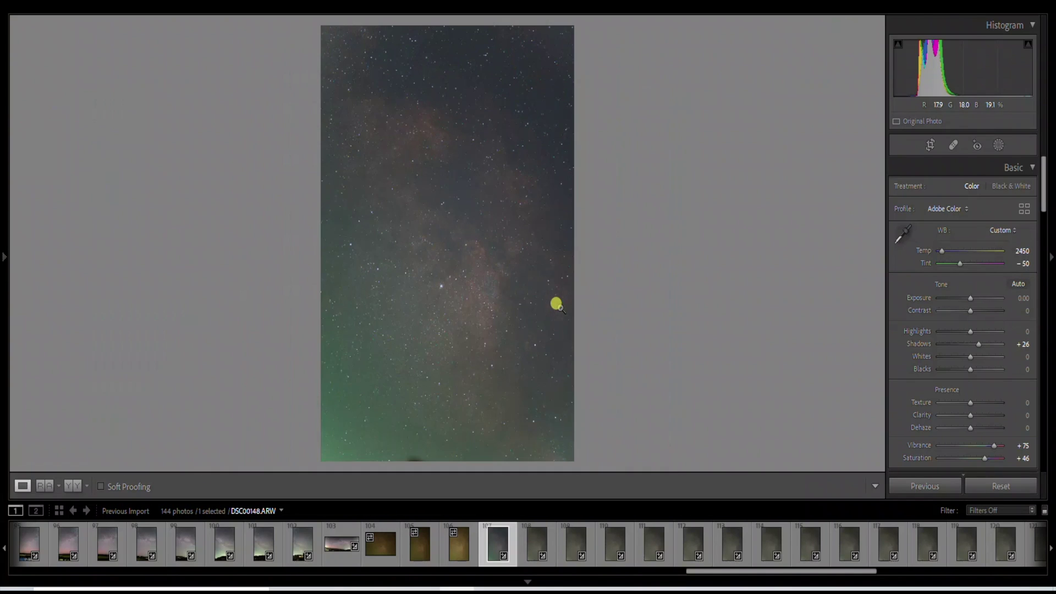